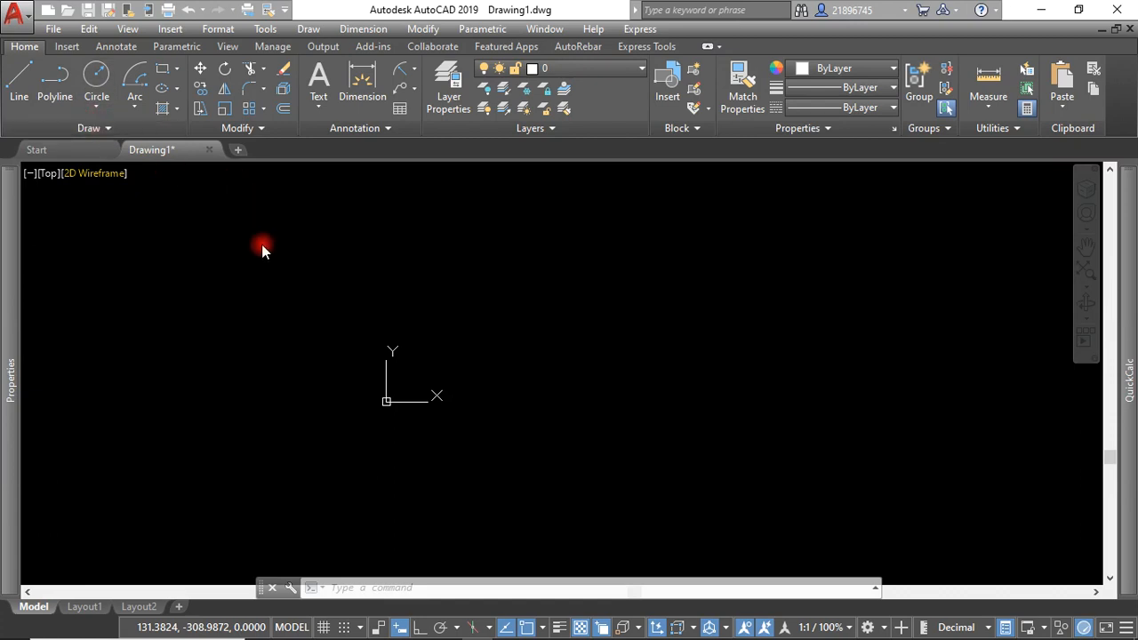
# Draw a circle with a radius of 1500 near the origin using the Center, Radius method.
pyautogui.click(88, 108)
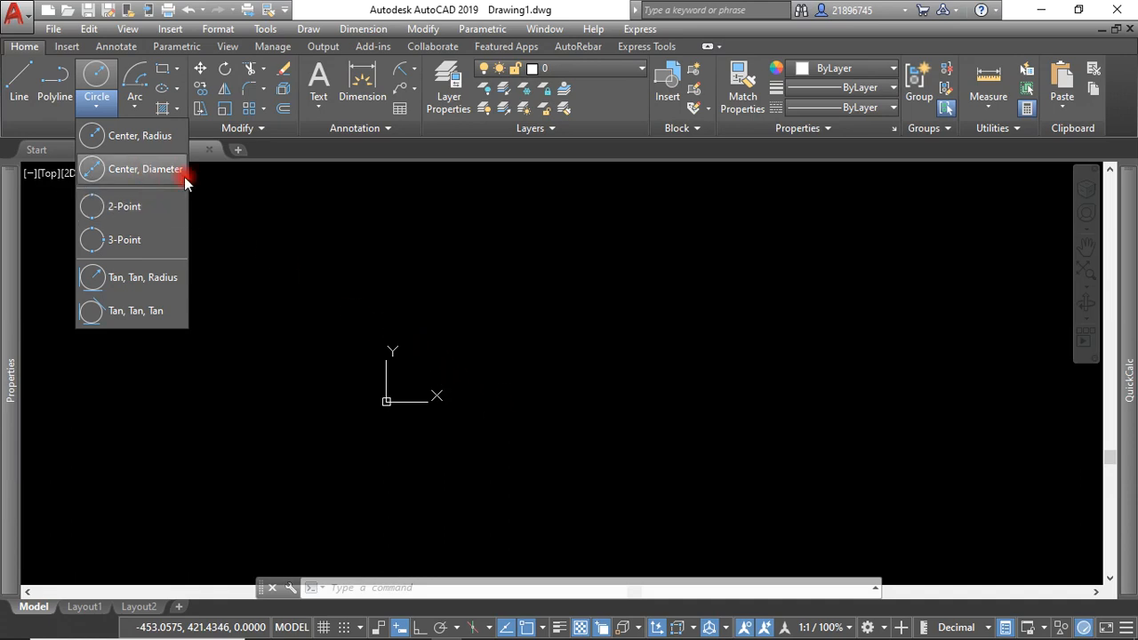
pyautogui.click(149, 141)
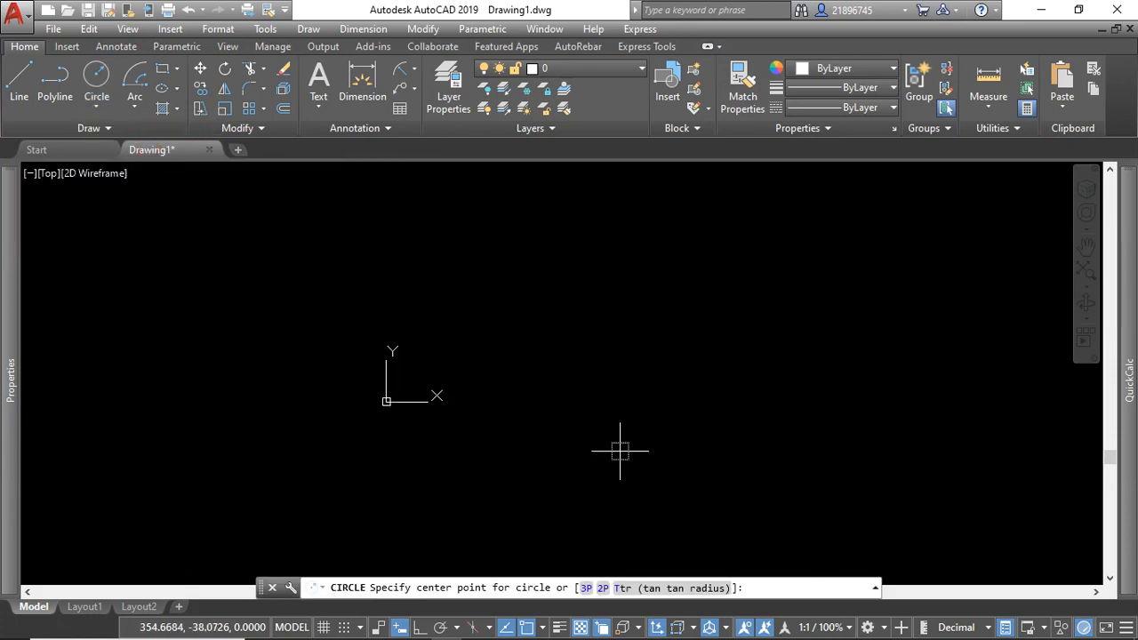
pyautogui.click(499, 354)
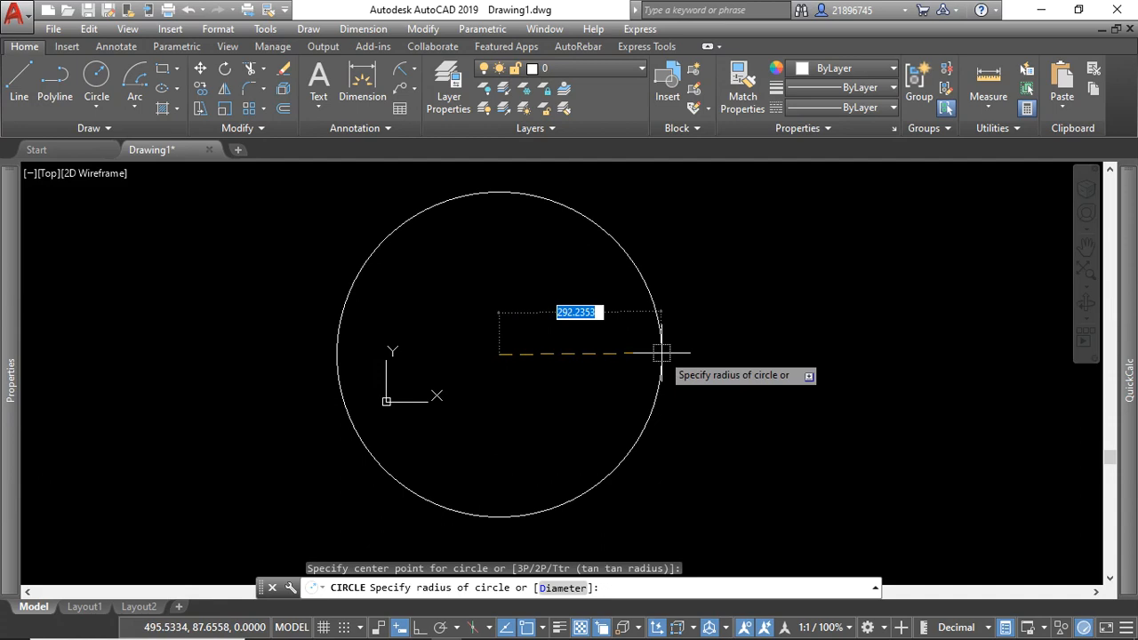
pyautogui.write('1500')
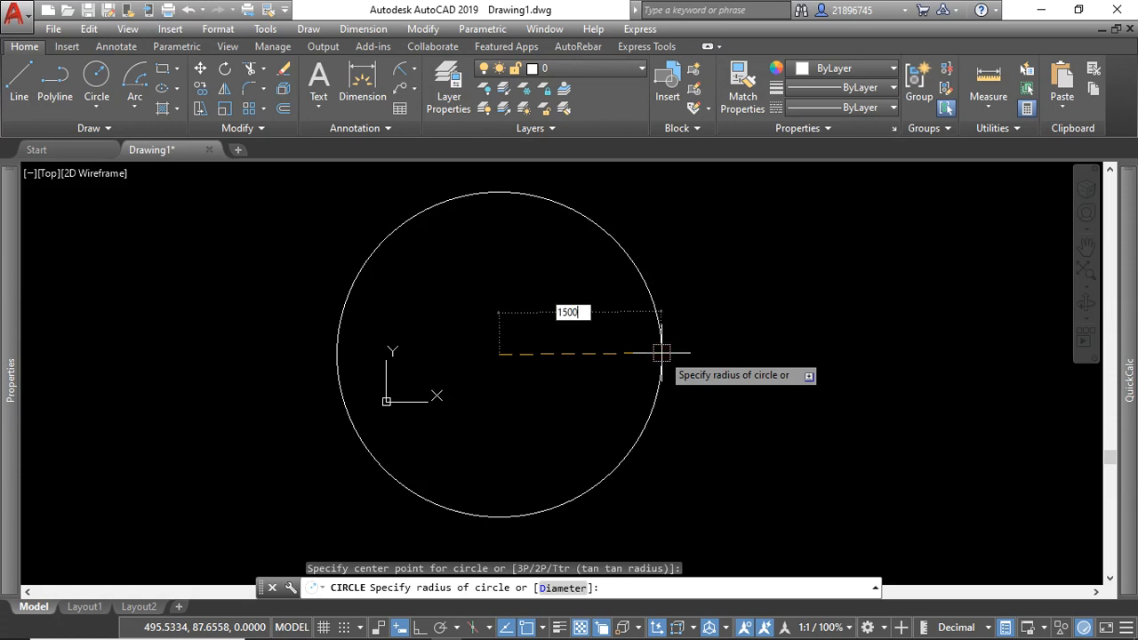
pyautogui.press('Return')
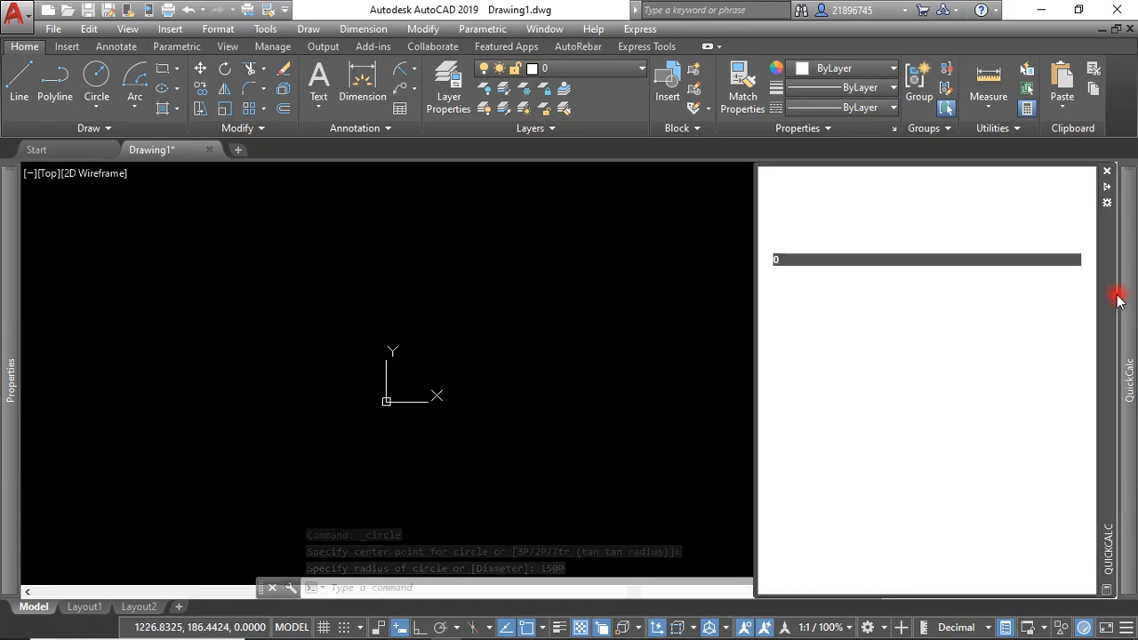
# Bring the whole first circle into view and check its radius and diameter in its properties.
pyautogui.click(580, 333)
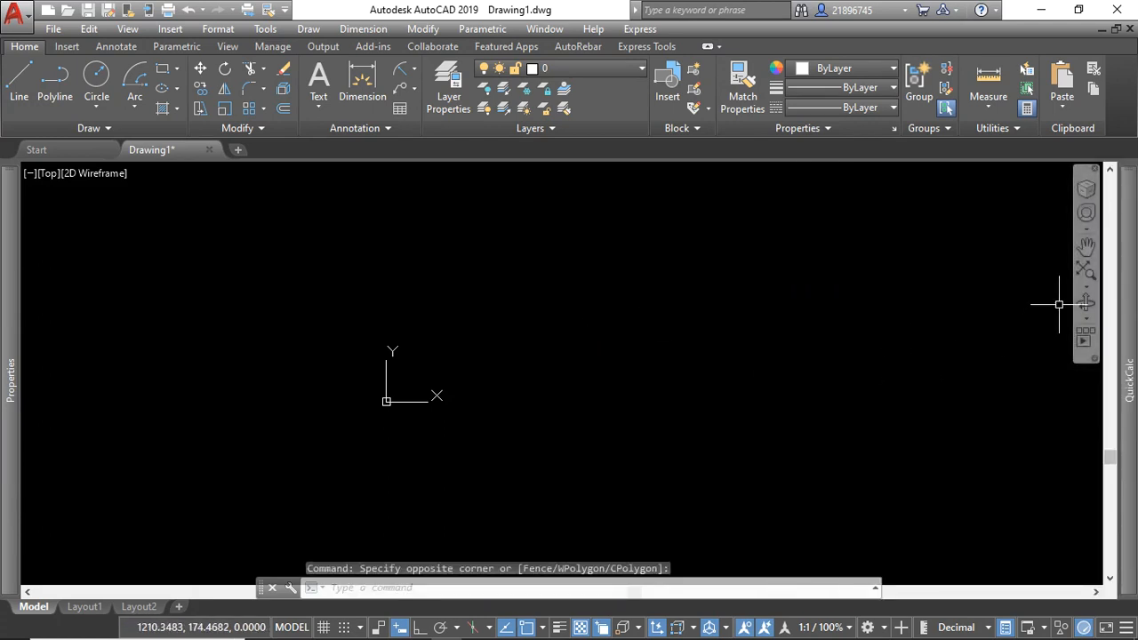
pyautogui.click(1085, 270)
pyautogui.scroll(-3, 718, 363)
pyautogui.scroll(4, 736, 346)
pyautogui.scroll(-4, 528, 275)
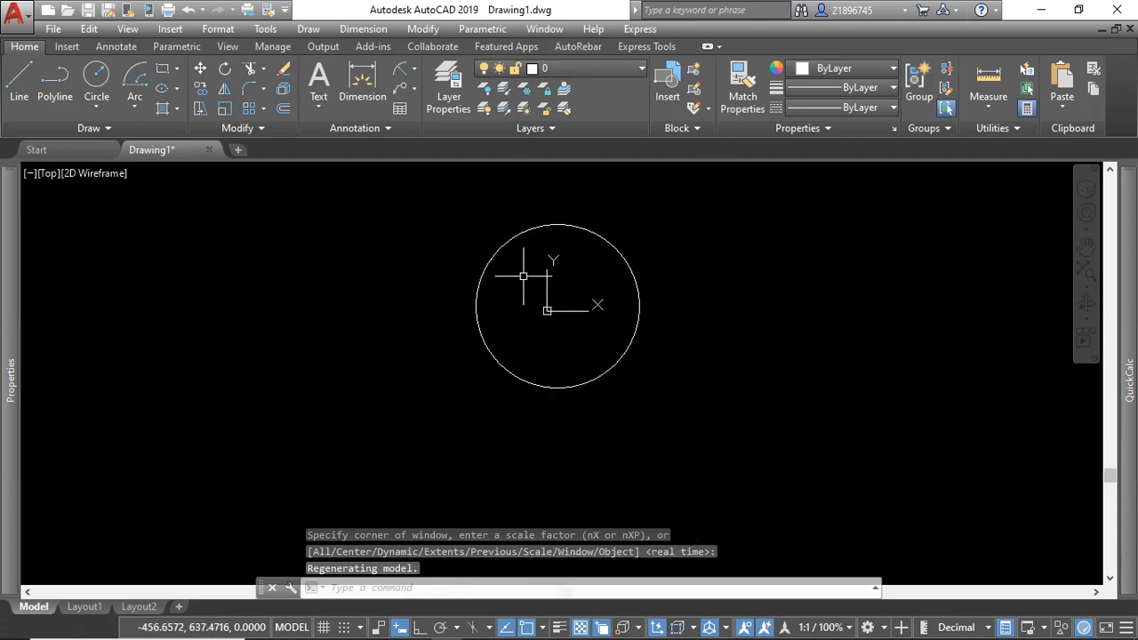
pyautogui.click(686, 300)
pyautogui.click(637, 259)
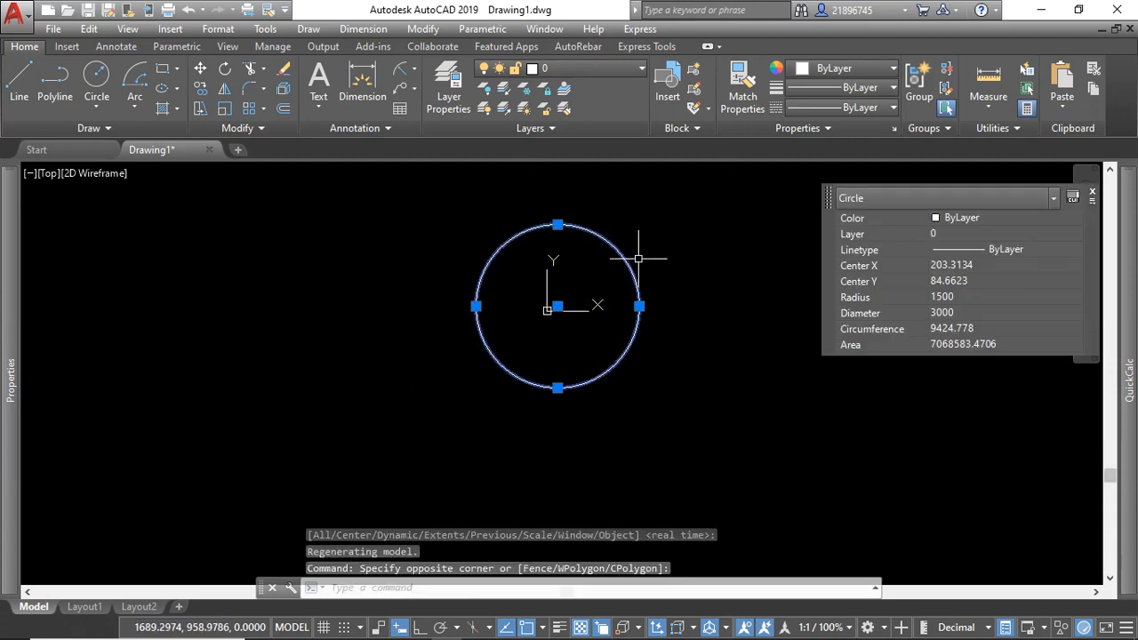
pyautogui.press('Escape')
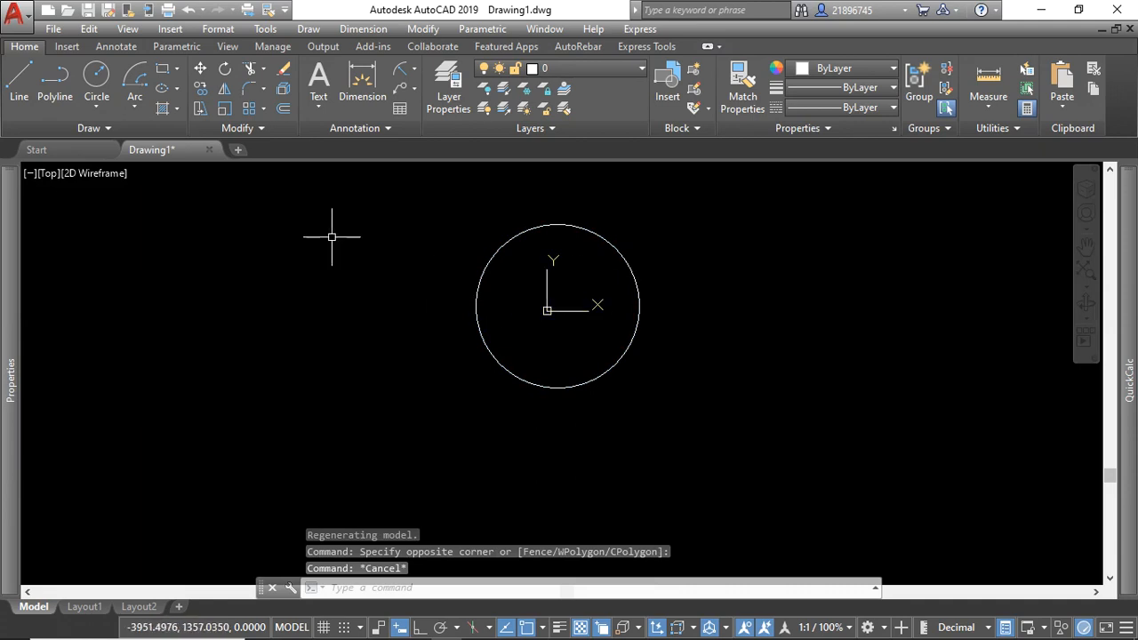
# Draw a circle with a diameter of 1500 to the right of the first one using Center, Diameter with Ortho on.
pyautogui.click(104, 114)
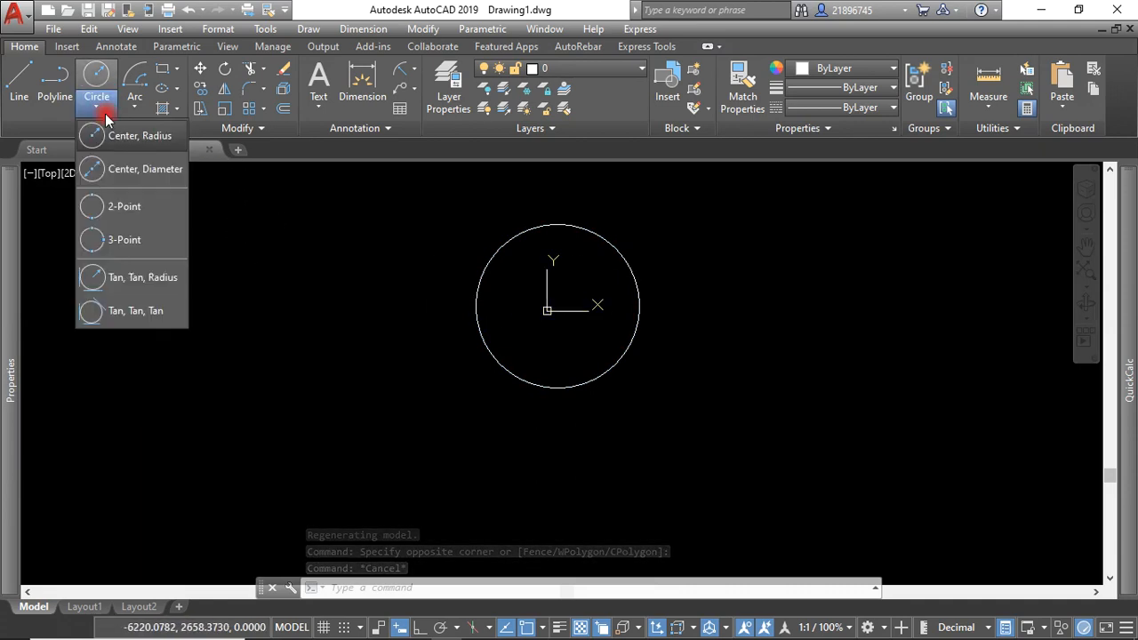
pyautogui.click(136, 175)
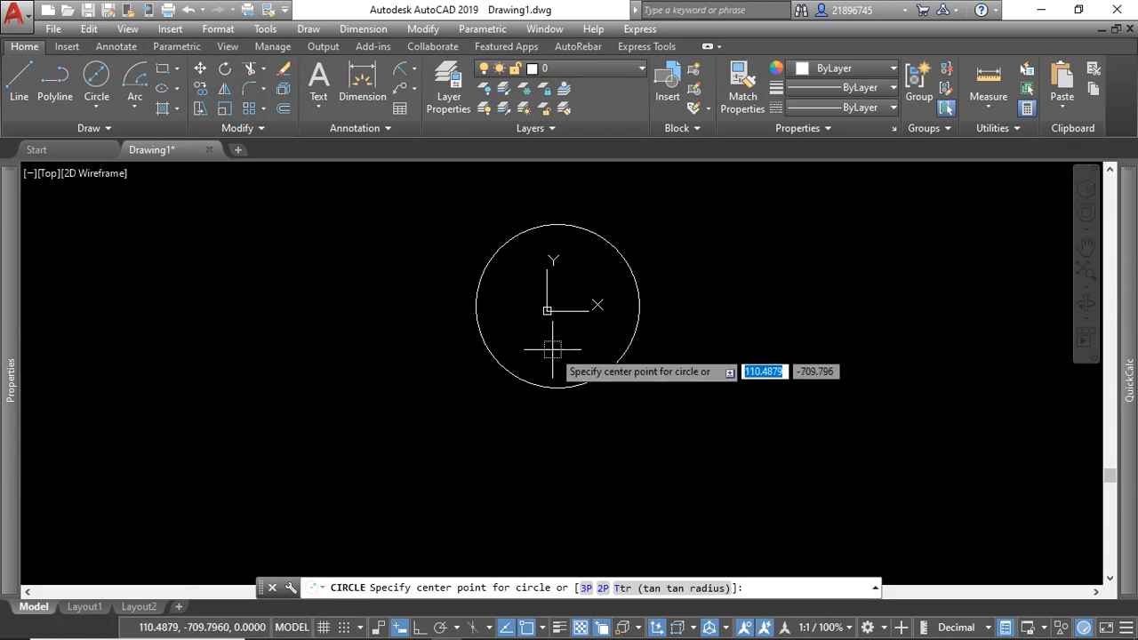
pyautogui.click(799, 311)
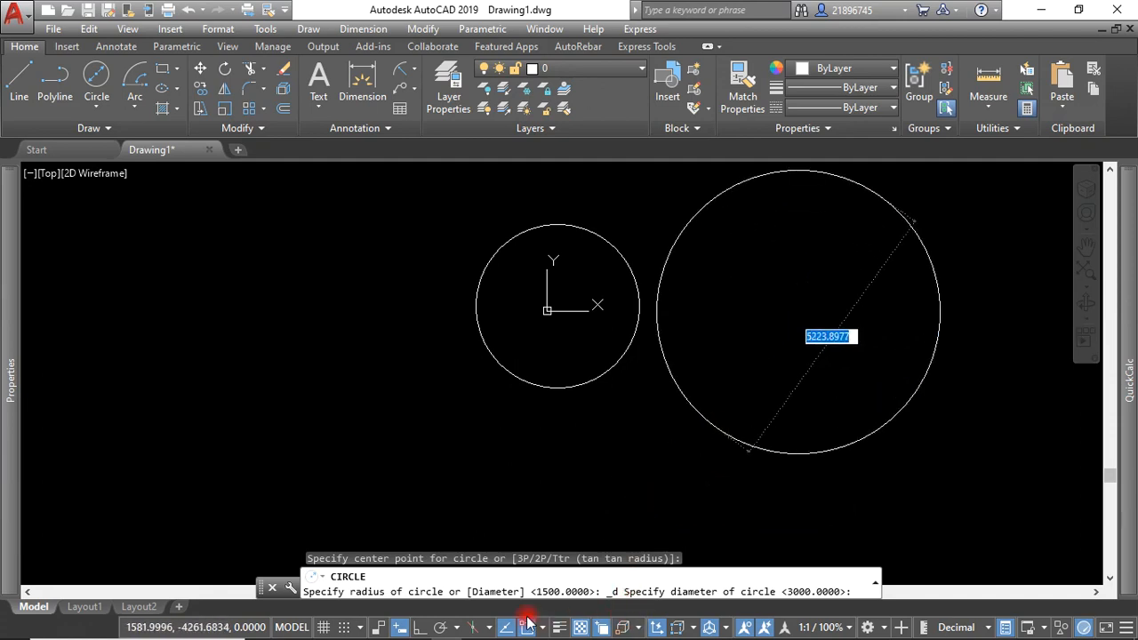
pyautogui.click(420, 628)
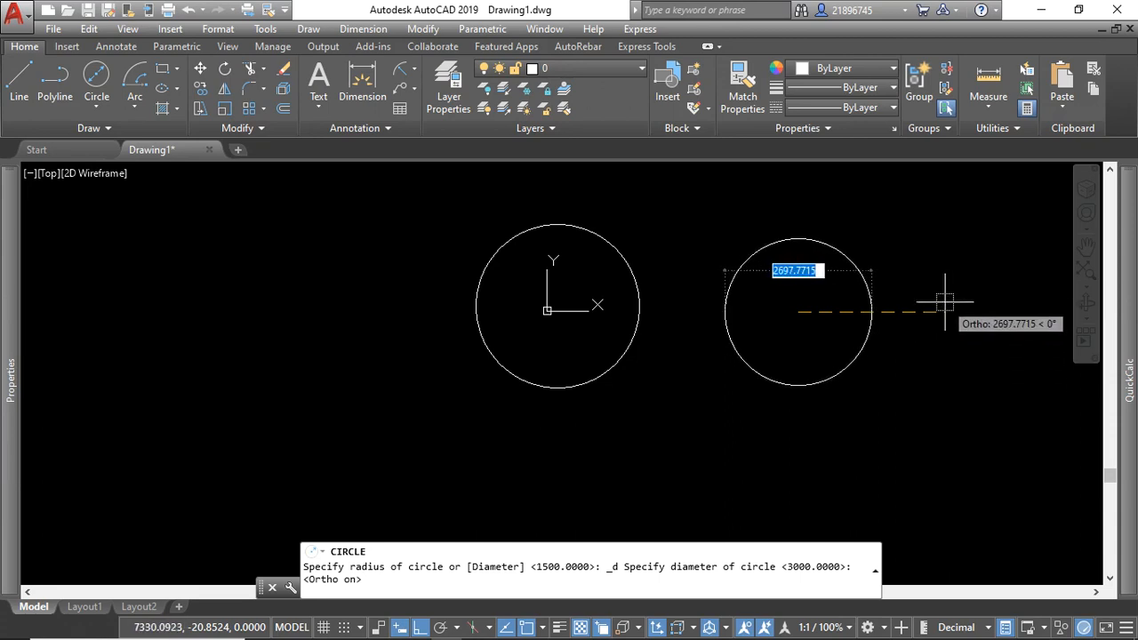
pyautogui.write('1500')
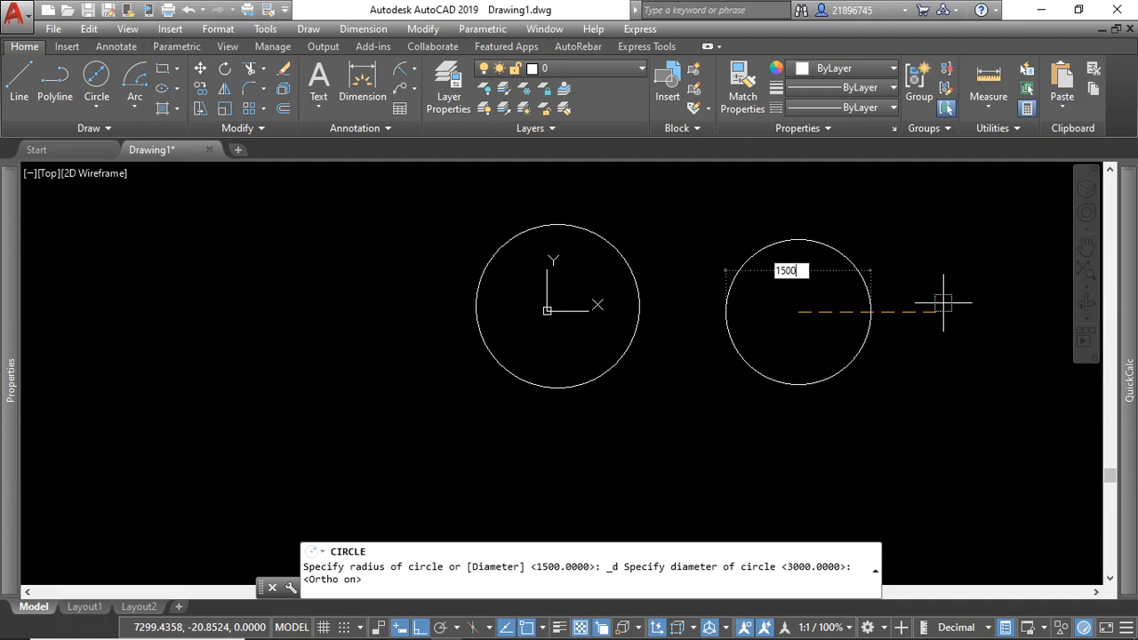
pyautogui.press('Return')
# Compare the second circle with the first and check its radius and diameter in the object properties.
pyautogui.scroll(2, 846, 314)
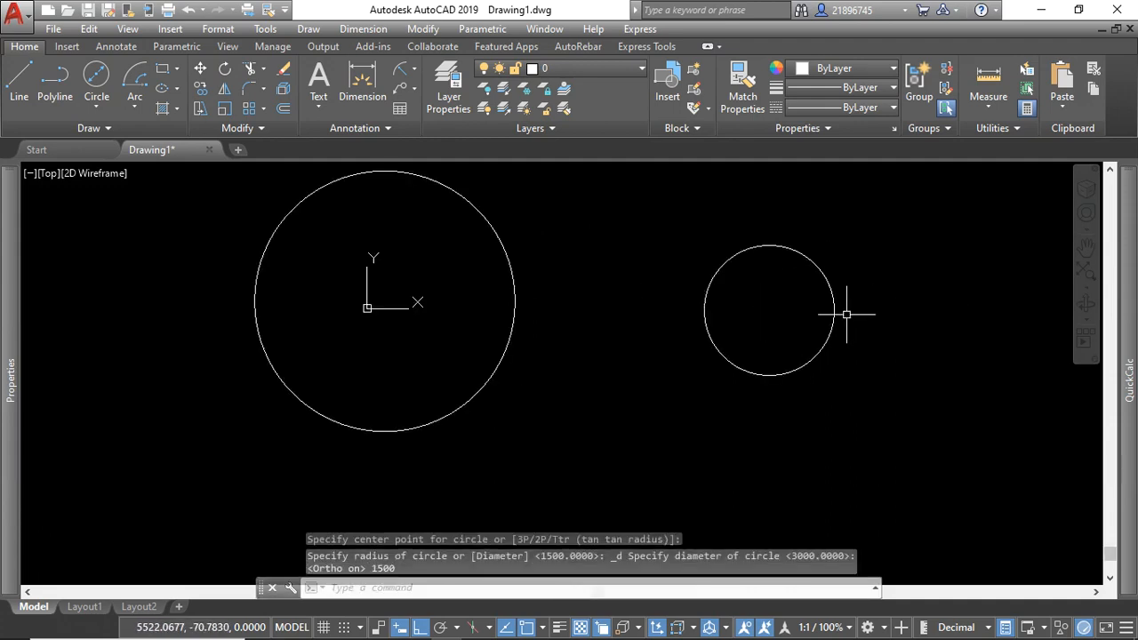
pyautogui.scroll(-2, 829, 313)
pyautogui.scroll(4, 841, 311)
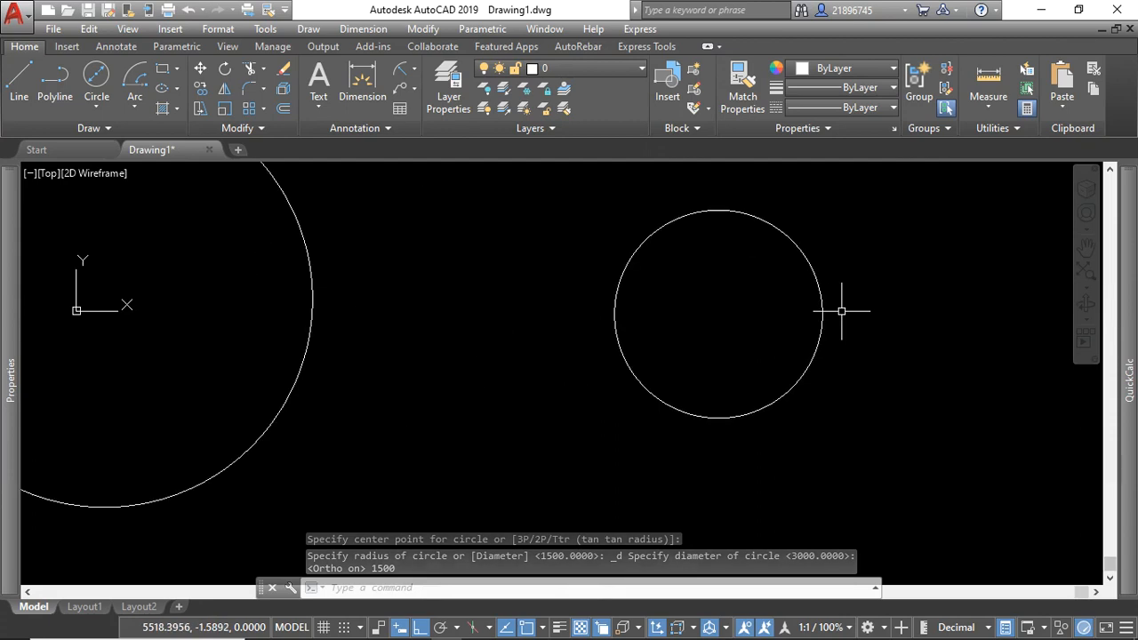
pyautogui.scroll(-4, 842, 310)
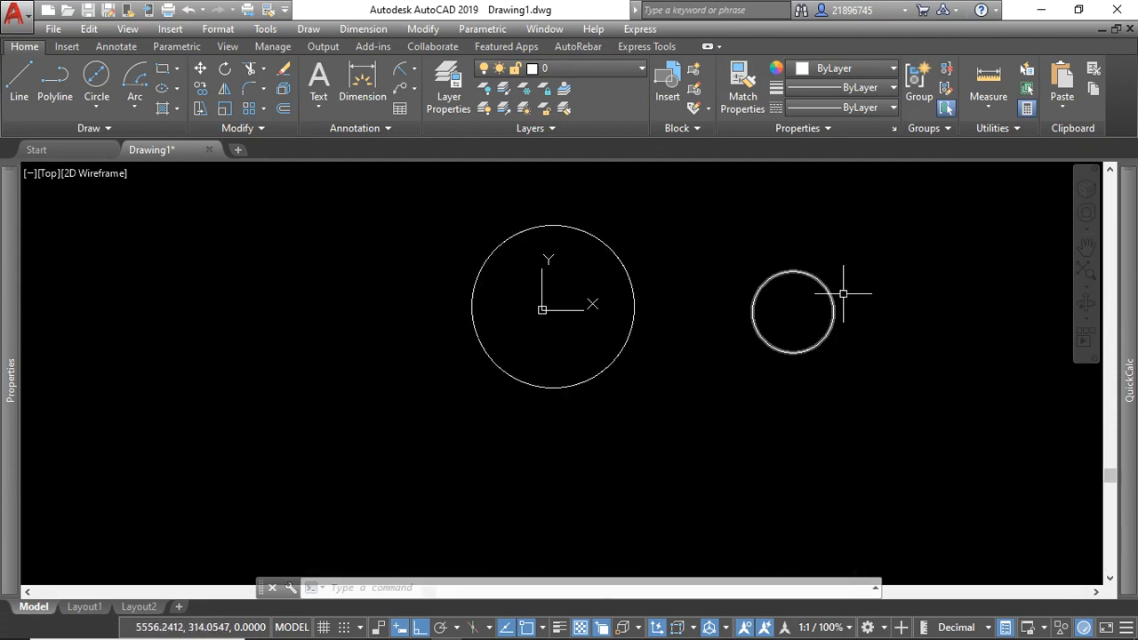
pyautogui.scroll(4, 866, 300)
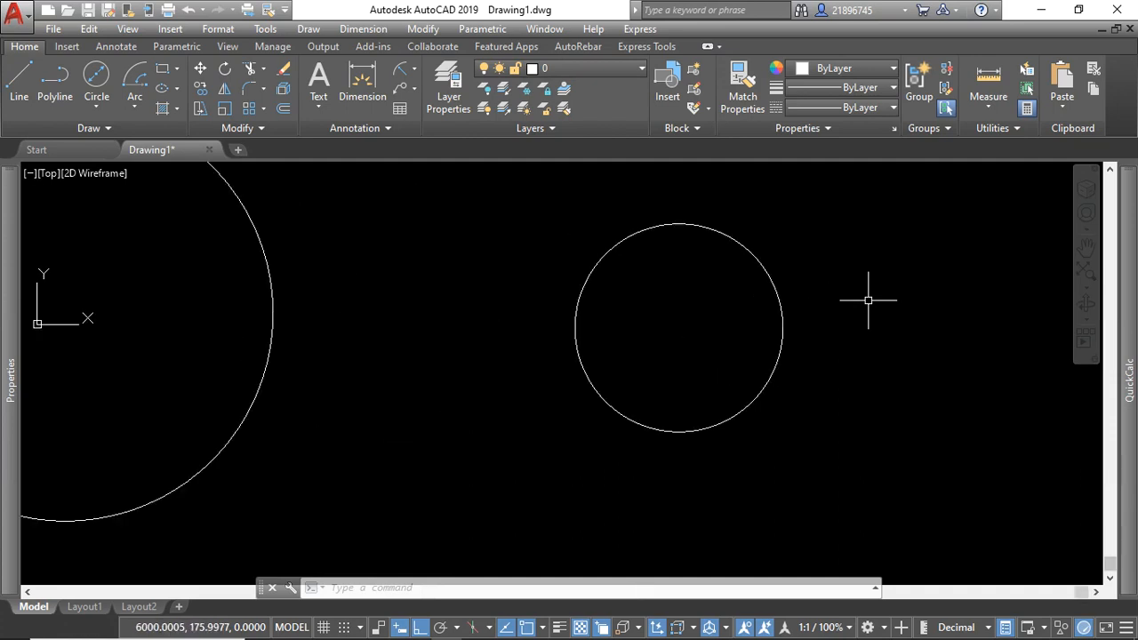
pyautogui.scroll(-2, 868, 299)
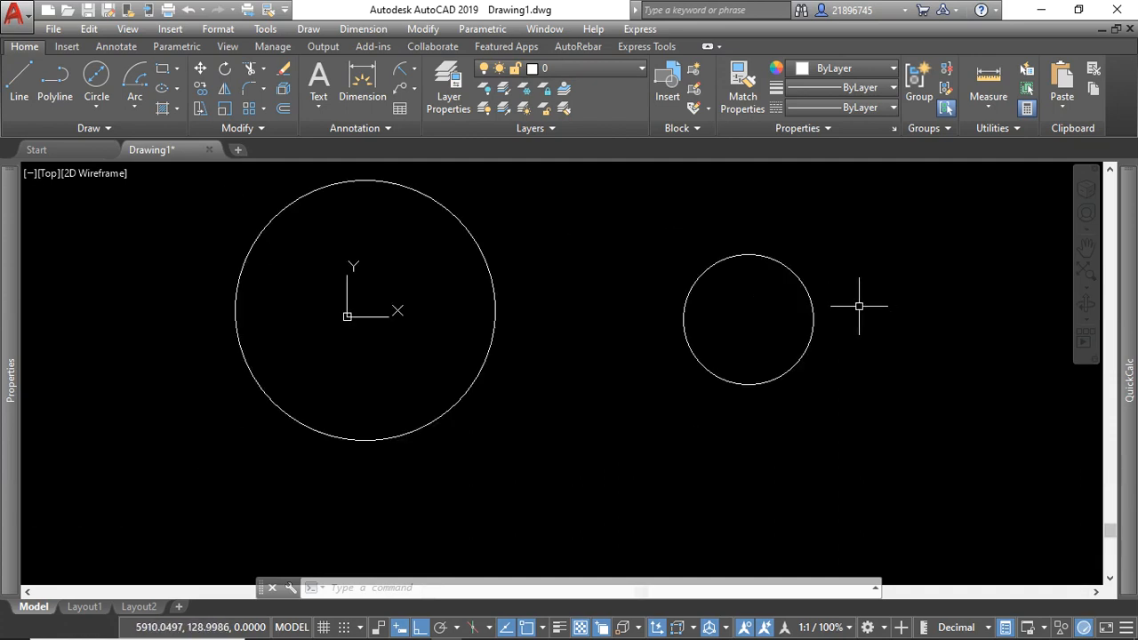
pyautogui.click(845, 281)
pyautogui.click(787, 315)
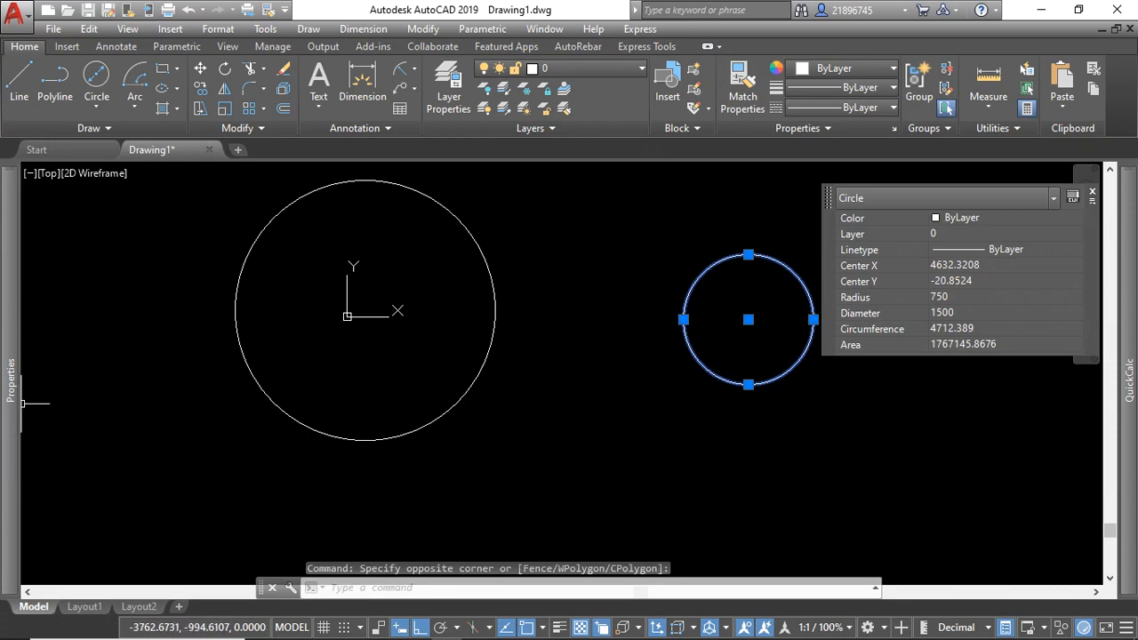
pyautogui.moveTo(9, 402)
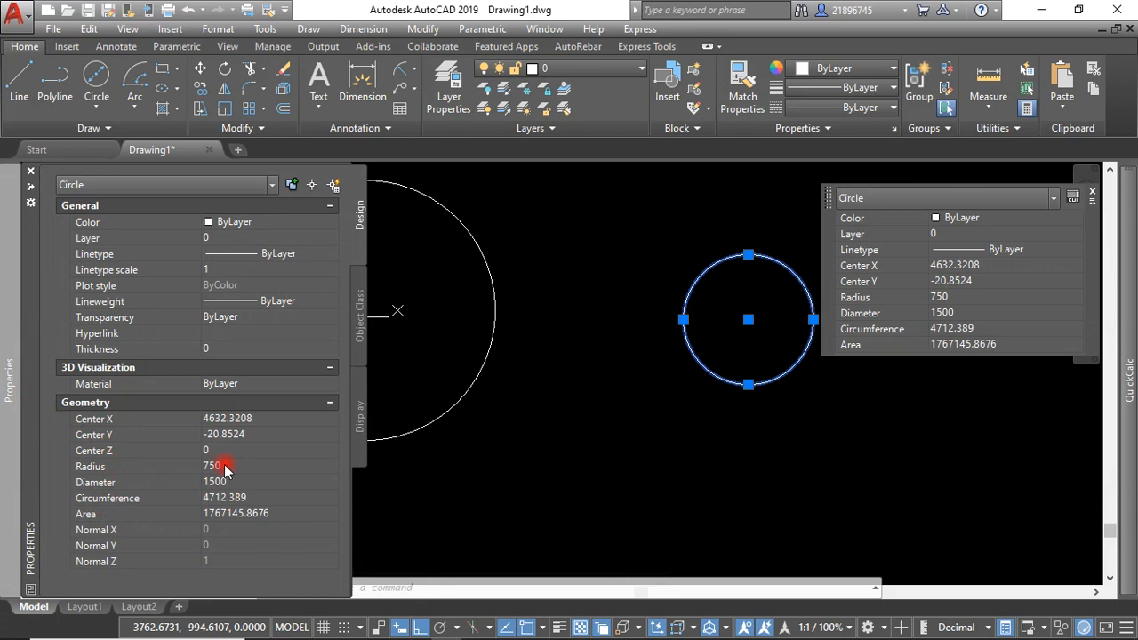
pyautogui.click(681, 460)
pyautogui.press('Escape')
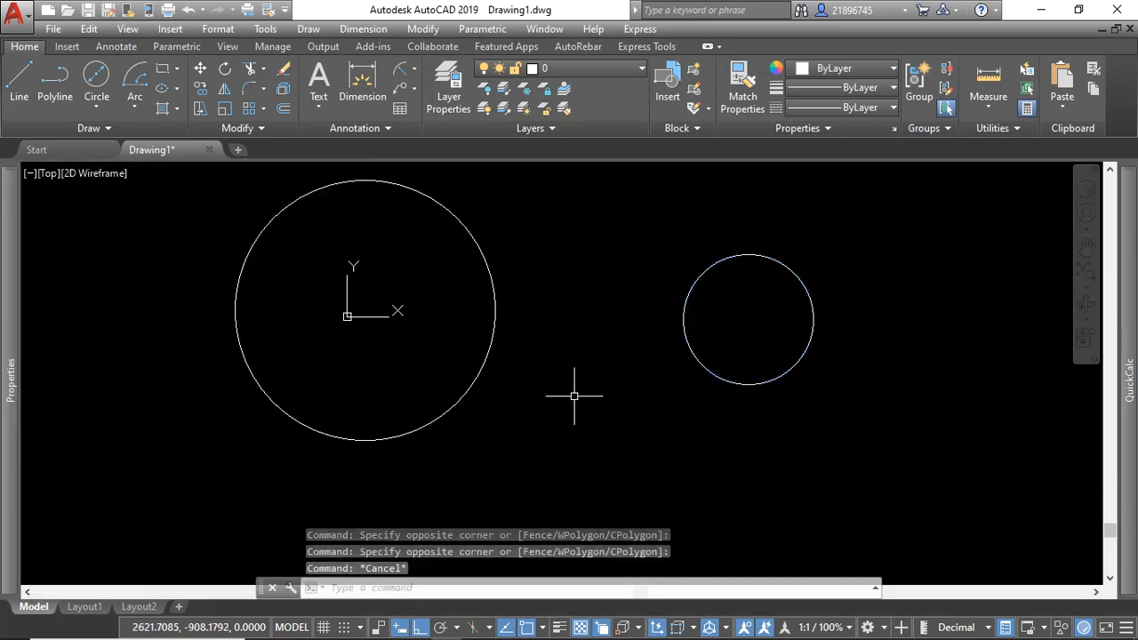
pyautogui.click(86, 111)
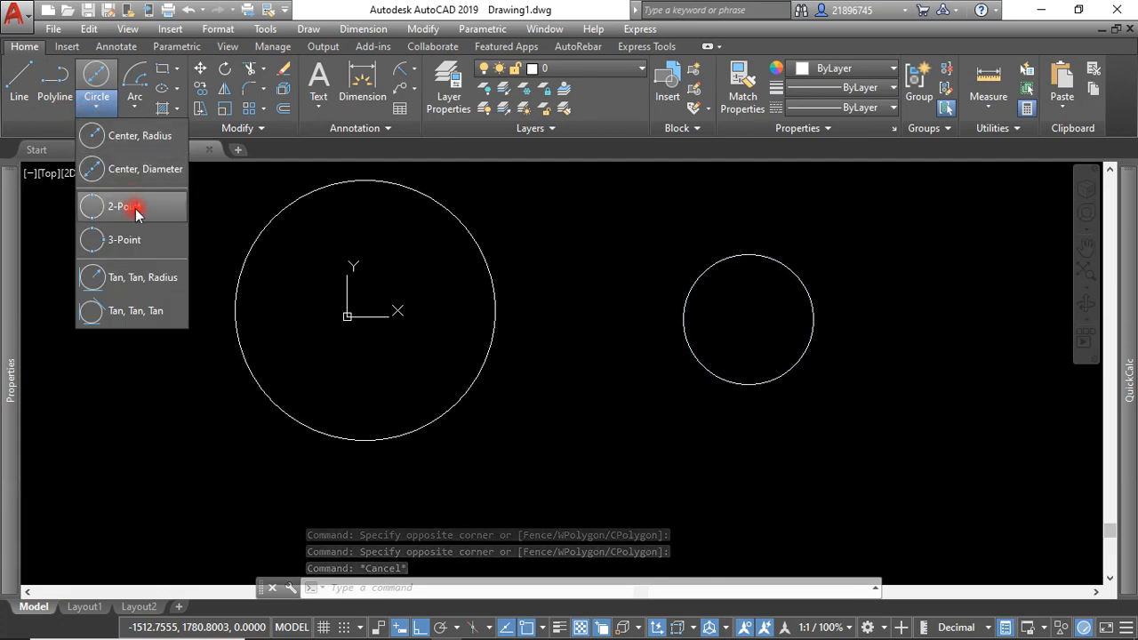
pyautogui.click(662, 327)
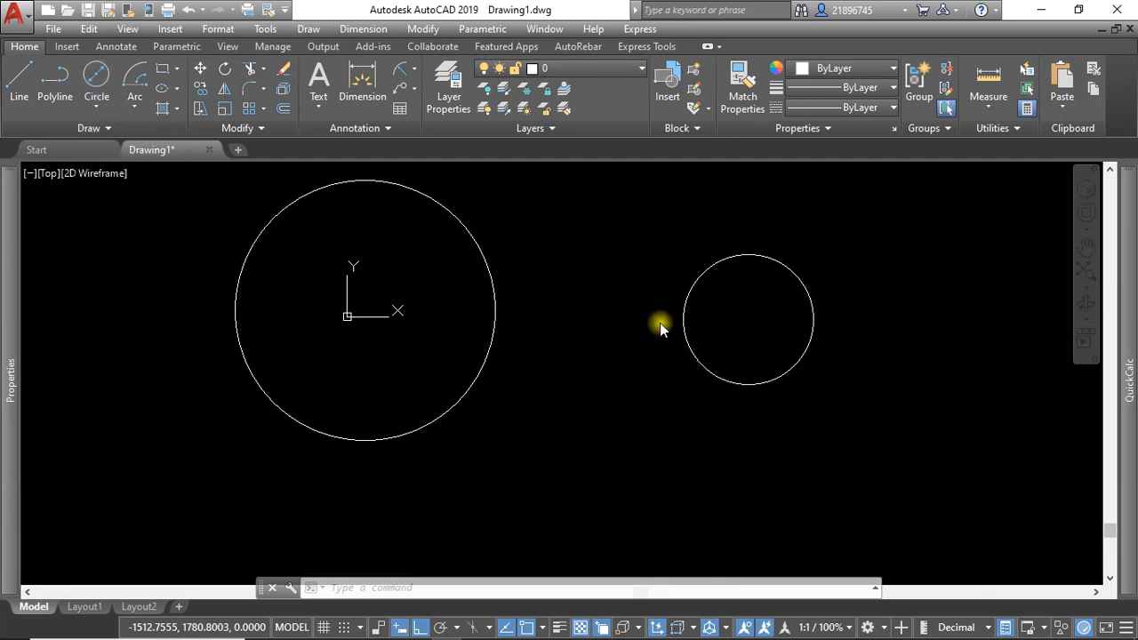
pyautogui.click(593, 299)
# Draw a 2-Point circle below the first circle, with its diameter end points 1500 apart horizontally.
pyautogui.scroll(-3, 639, 267)
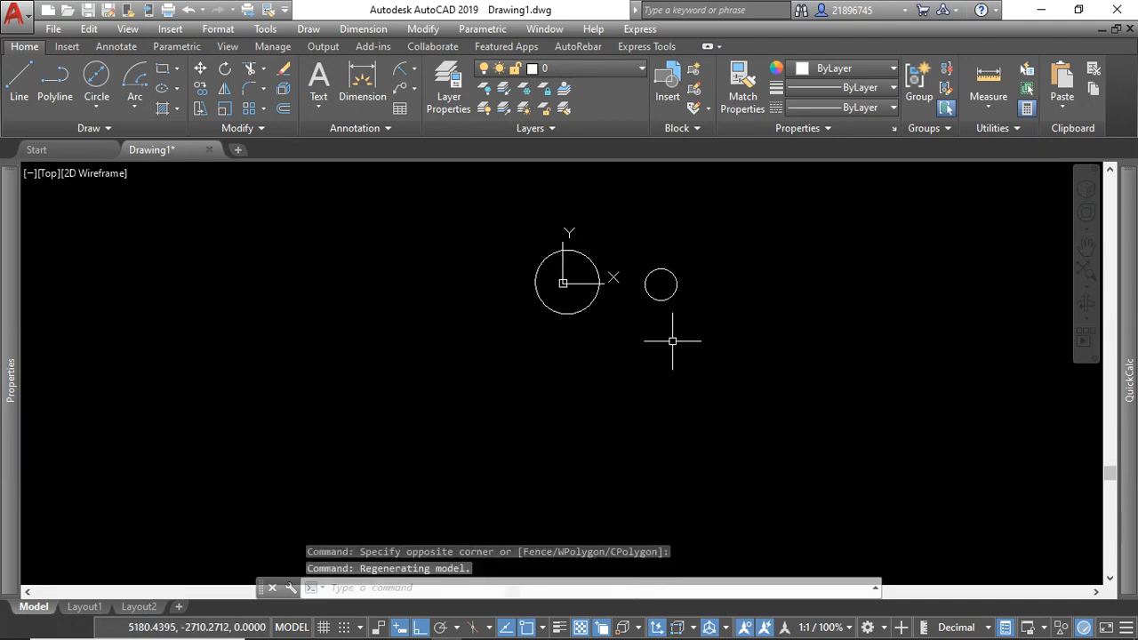
pyautogui.click(110, 110)
pyautogui.click(133, 206)
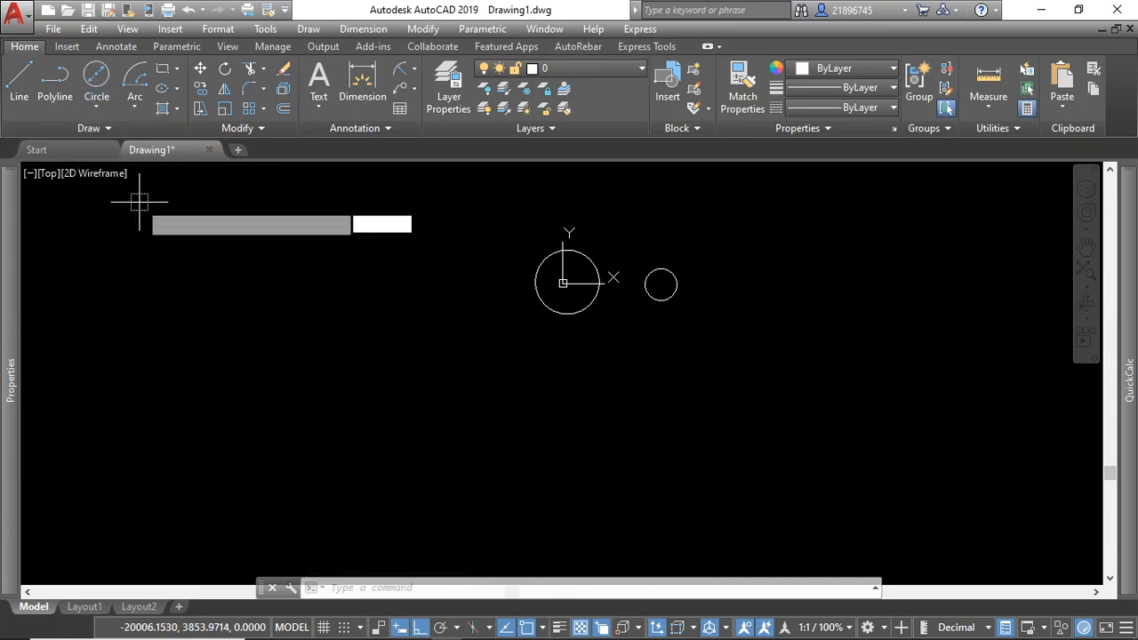
pyautogui.click(559, 400)
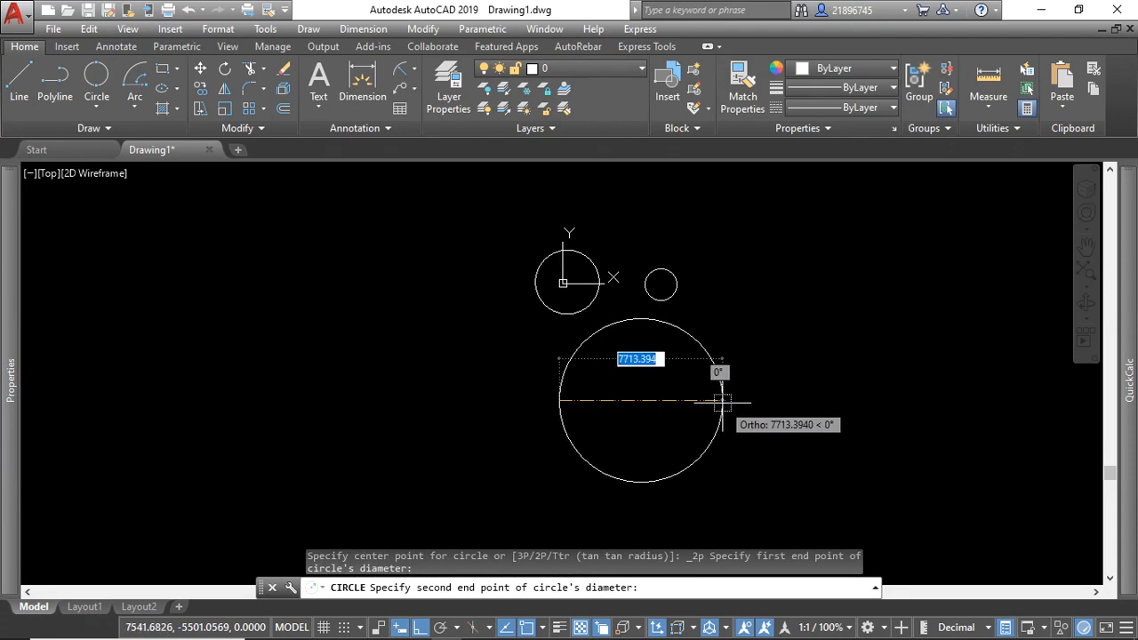
pyautogui.write('15')
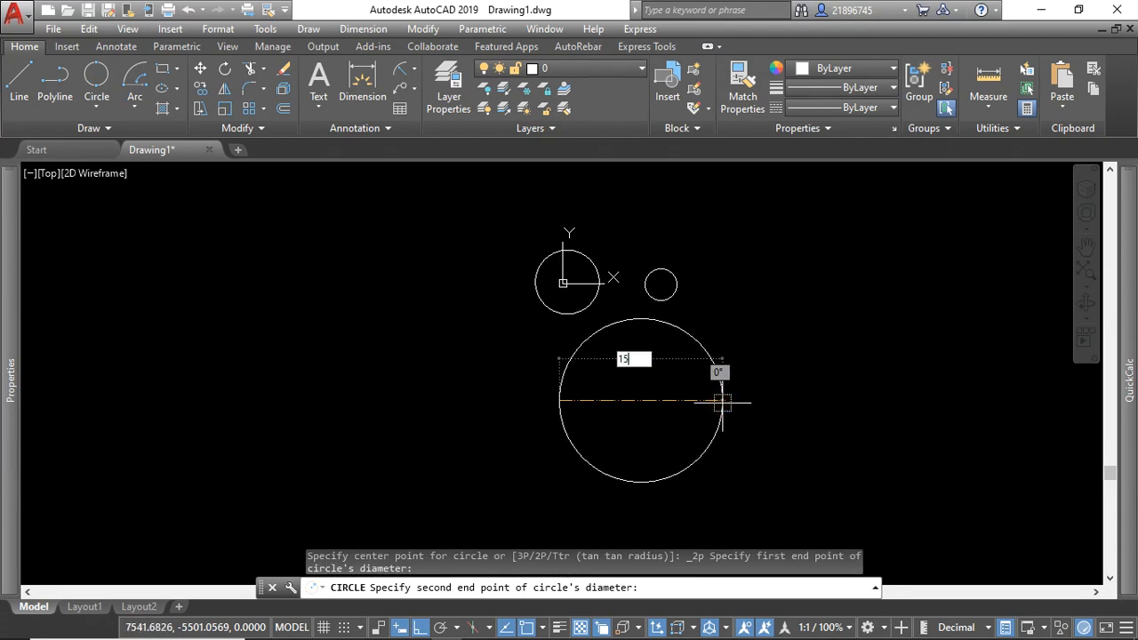
pyautogui.write('00')
pyautogui.press('Return')
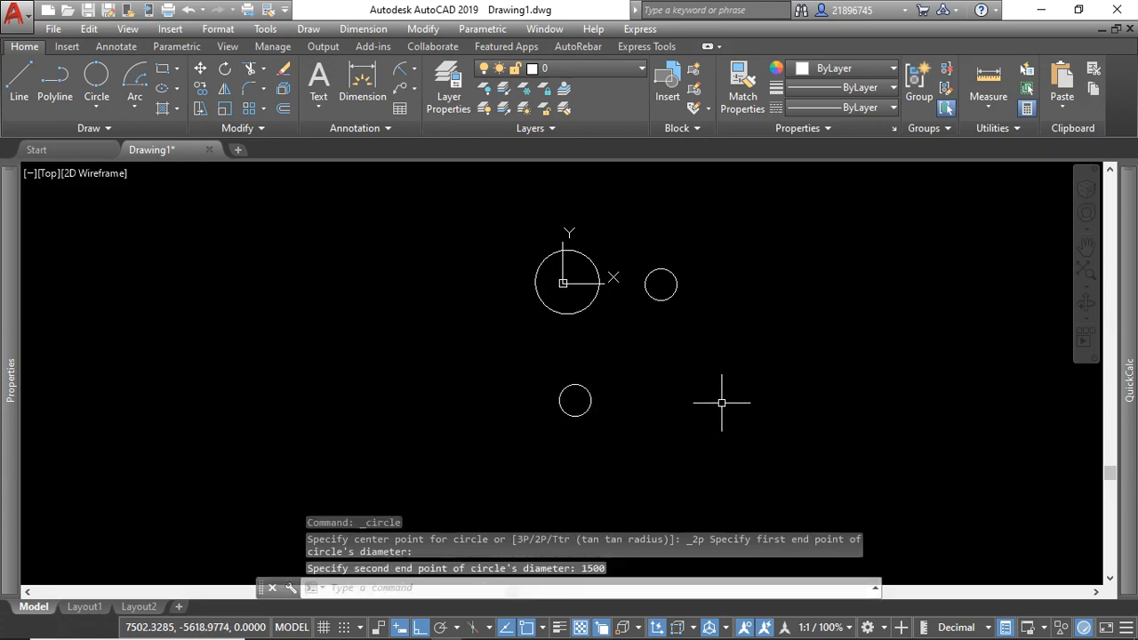
# Check the radius and diameter of the 2-Point circle in the object properties.
pyautogui.click(580, 405)
pyautogui.click(576, 403)
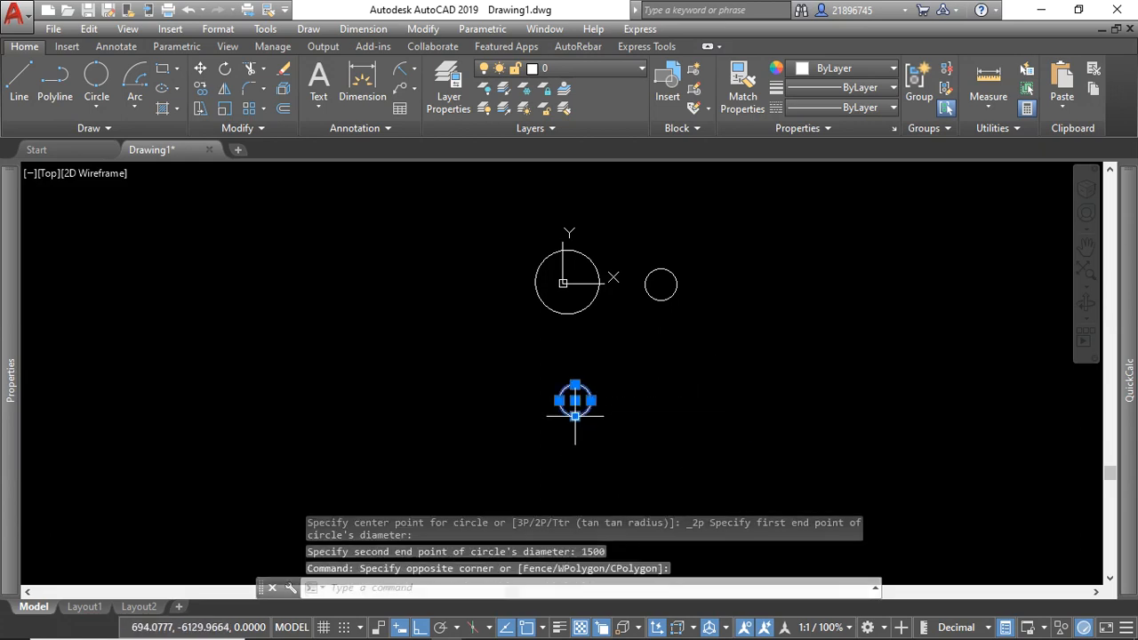
pyautogui.scroll(4, 584, 407)
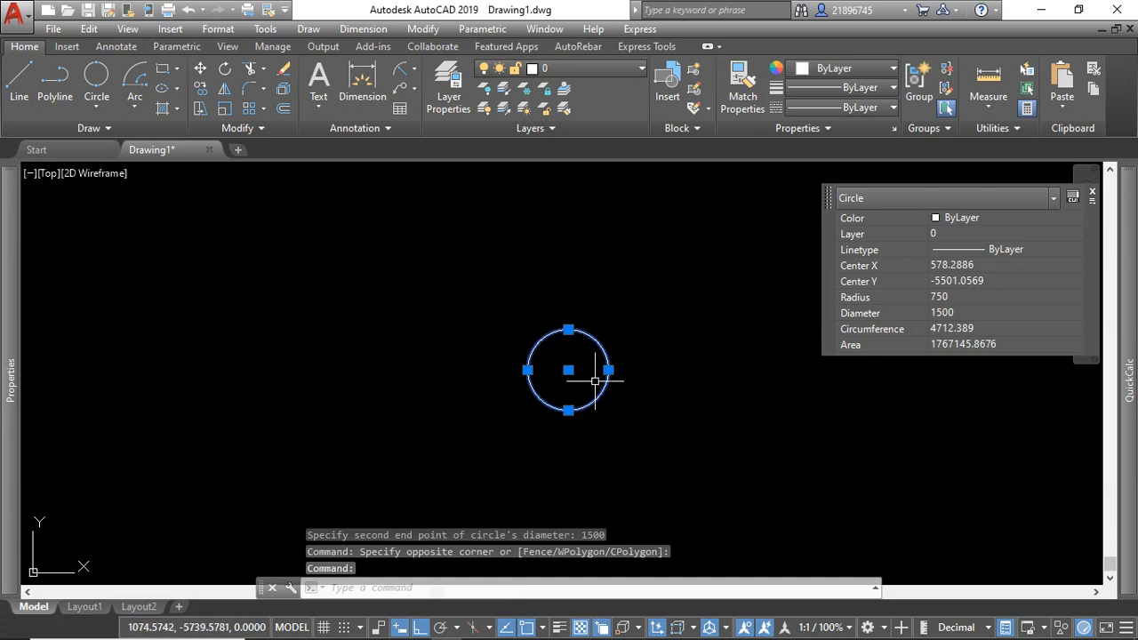
pyautogui.moveTo(7, 381)
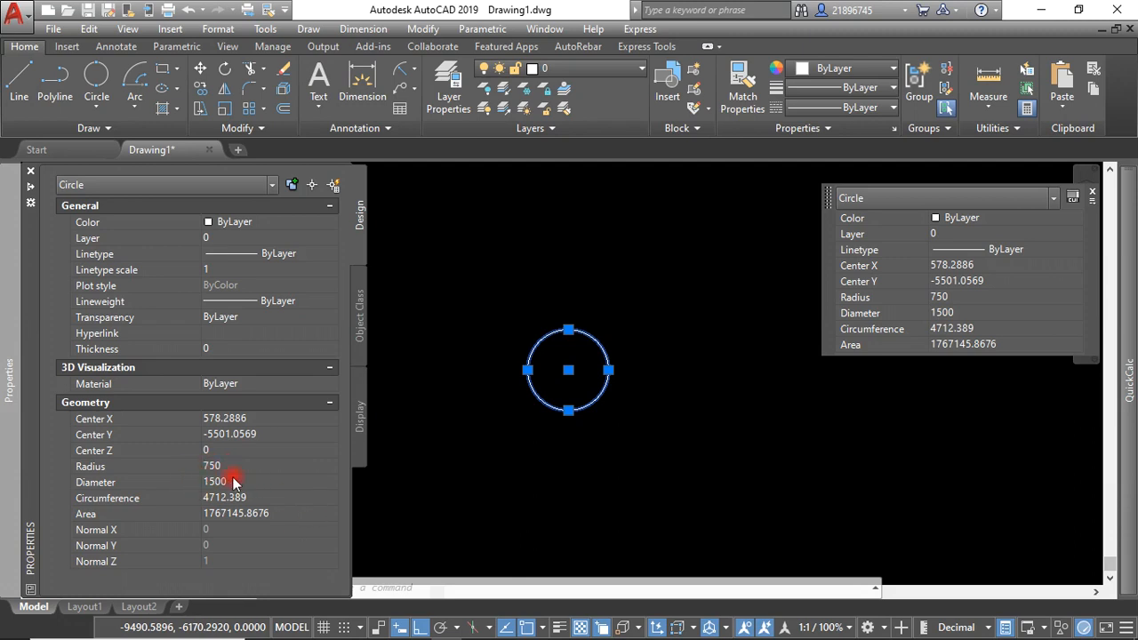
pyautogui.click(442, 399)
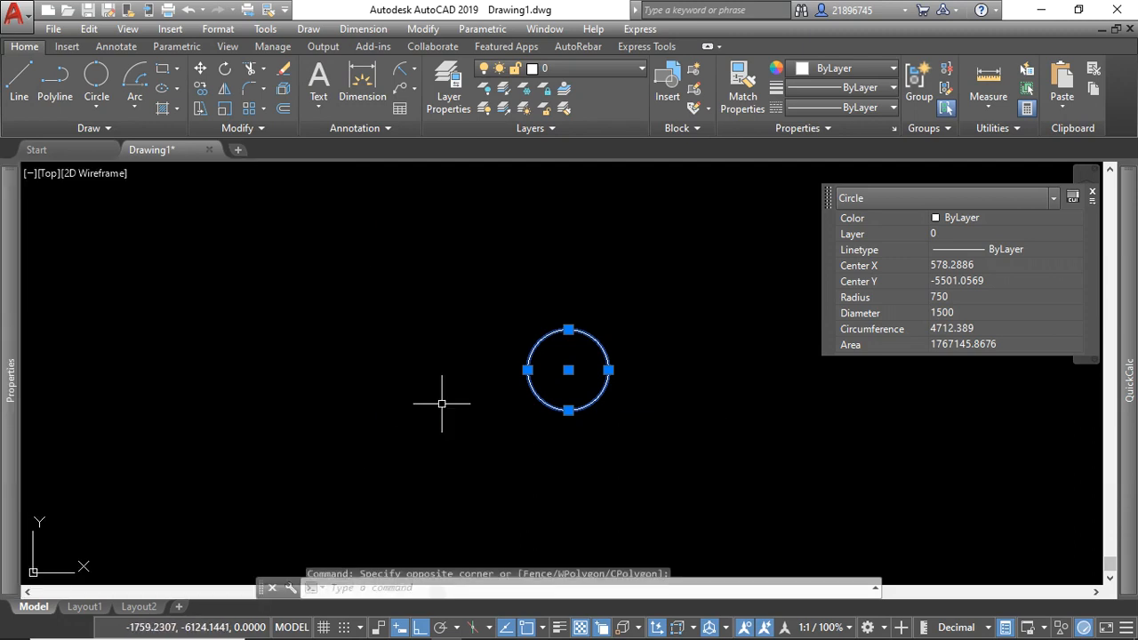
pyautogui.press('Escape')
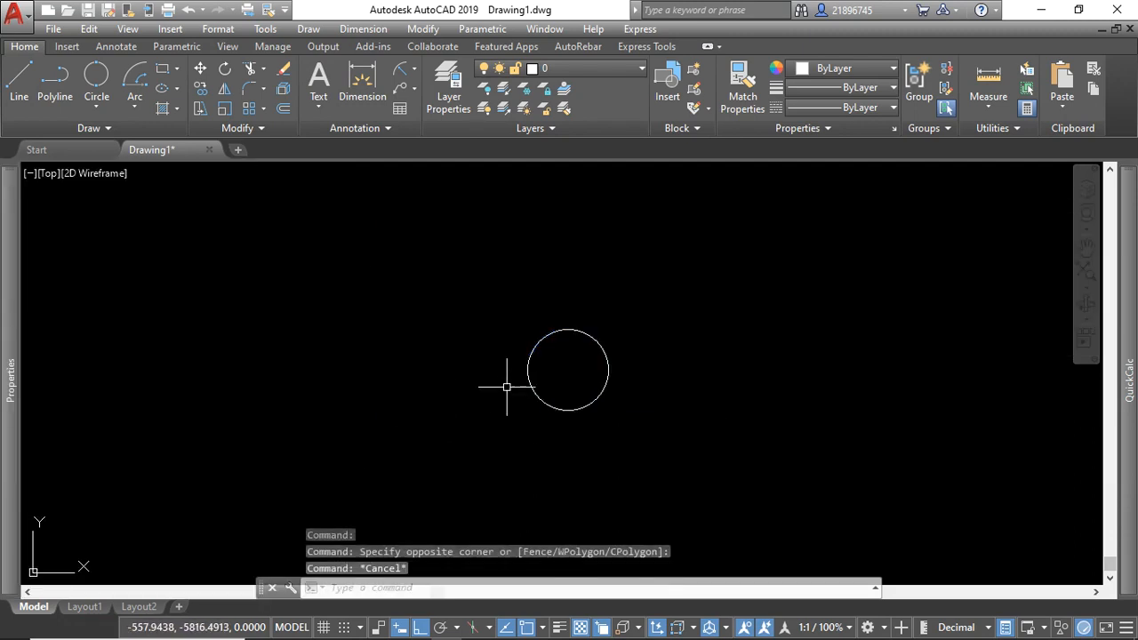
# Draw a large 3-Point circle to the right of the 2-Point circle through three freely picked points, with Ortho off.
pyautogui.click(102, 109)
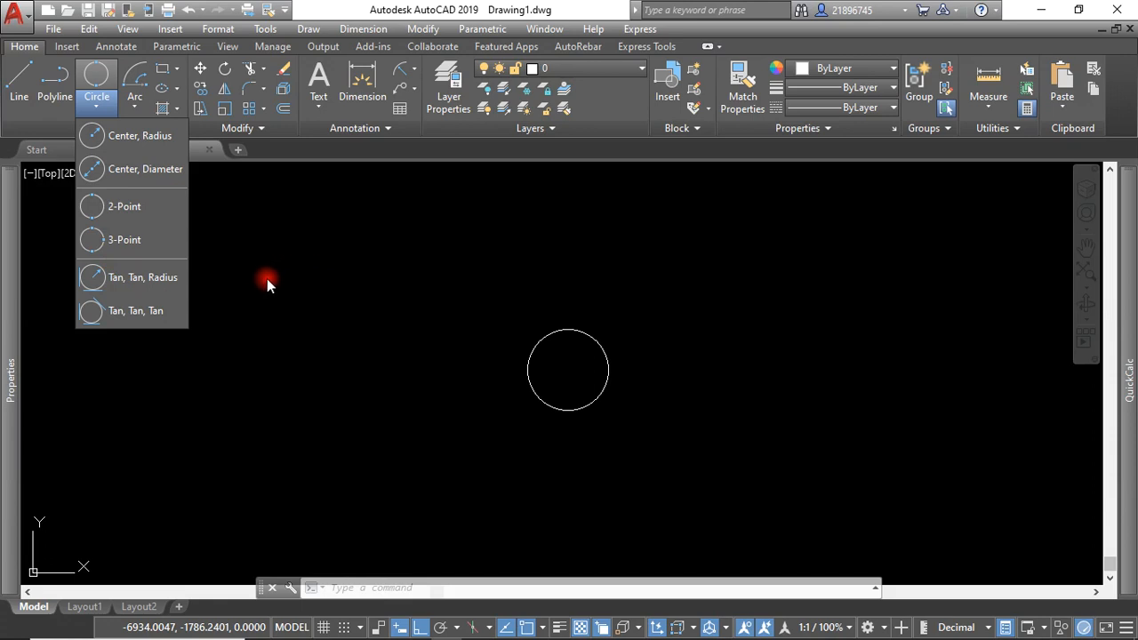
pyautogui.click(319, 280)
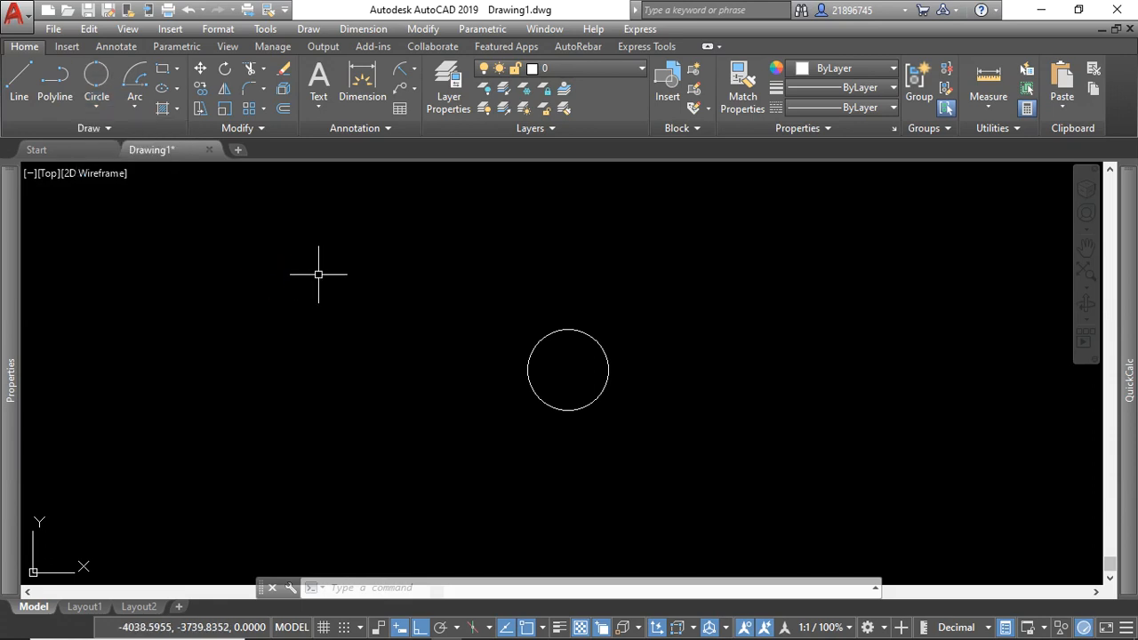
pyautogui.click(97, 107)
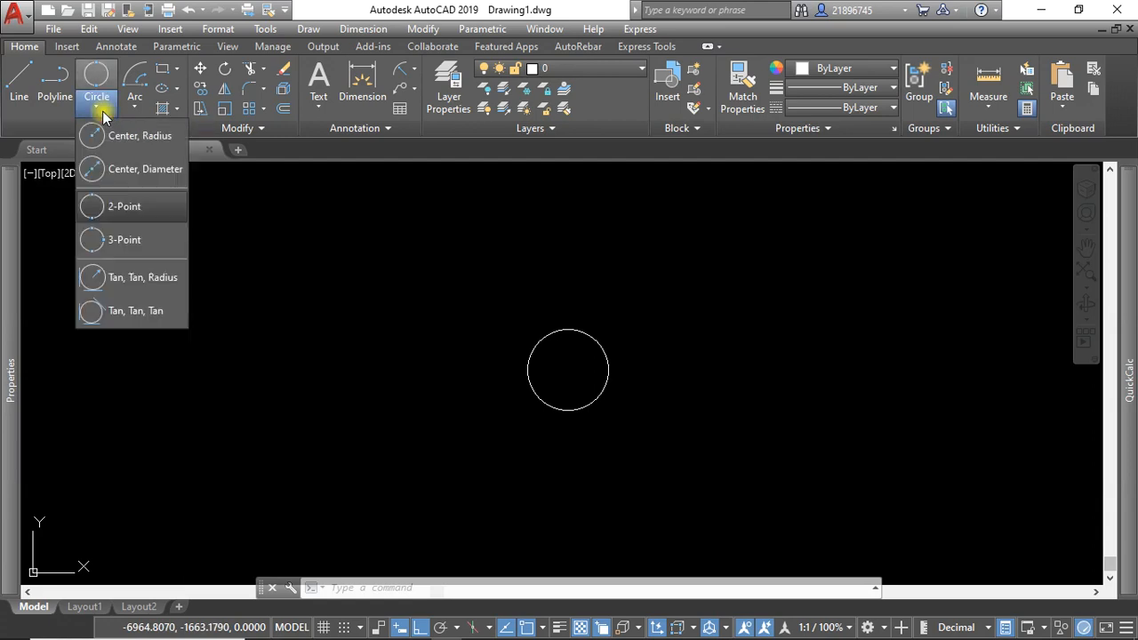
pyautogui.click(139, 246)
pyautogui.scroll(-4, 587, 395)
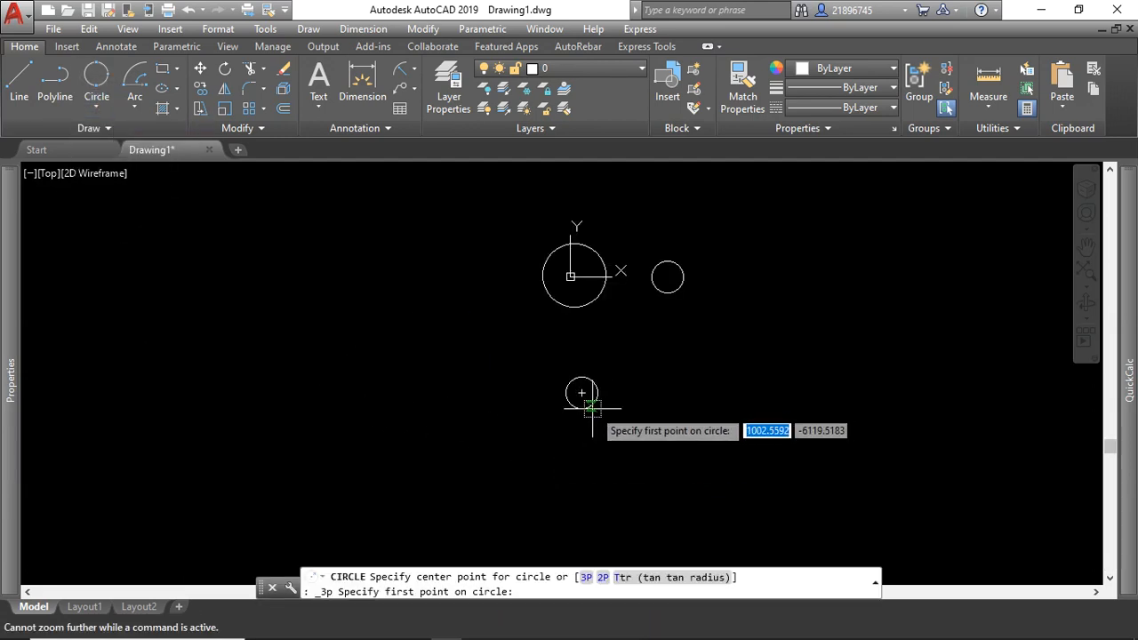
pyautogui.click(654, 397)
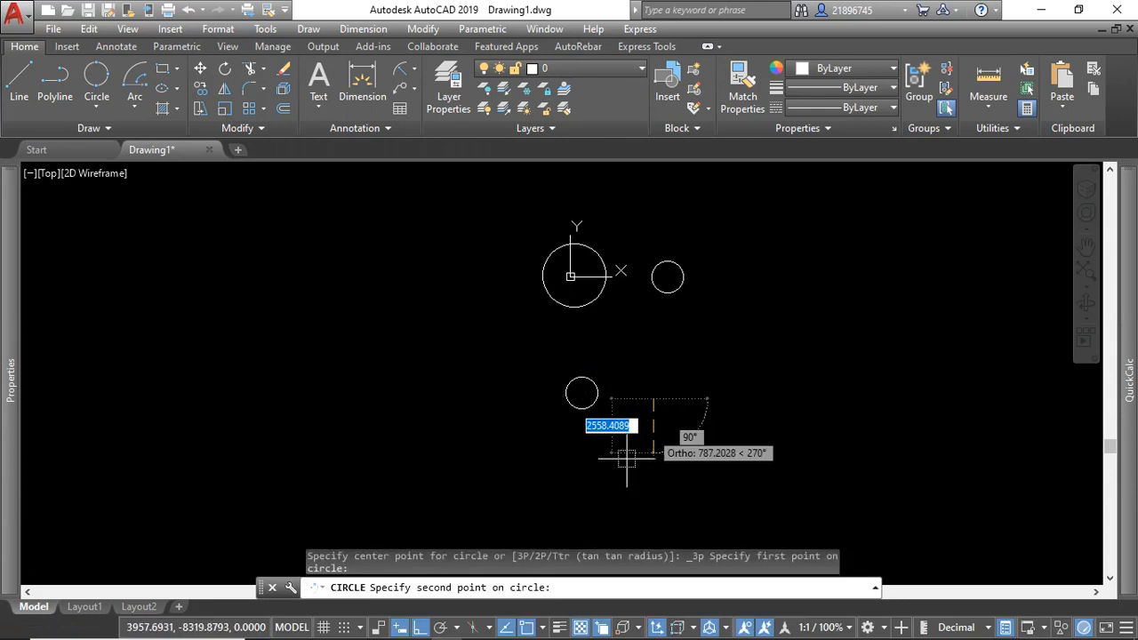
pyautogui.click(421, 627)
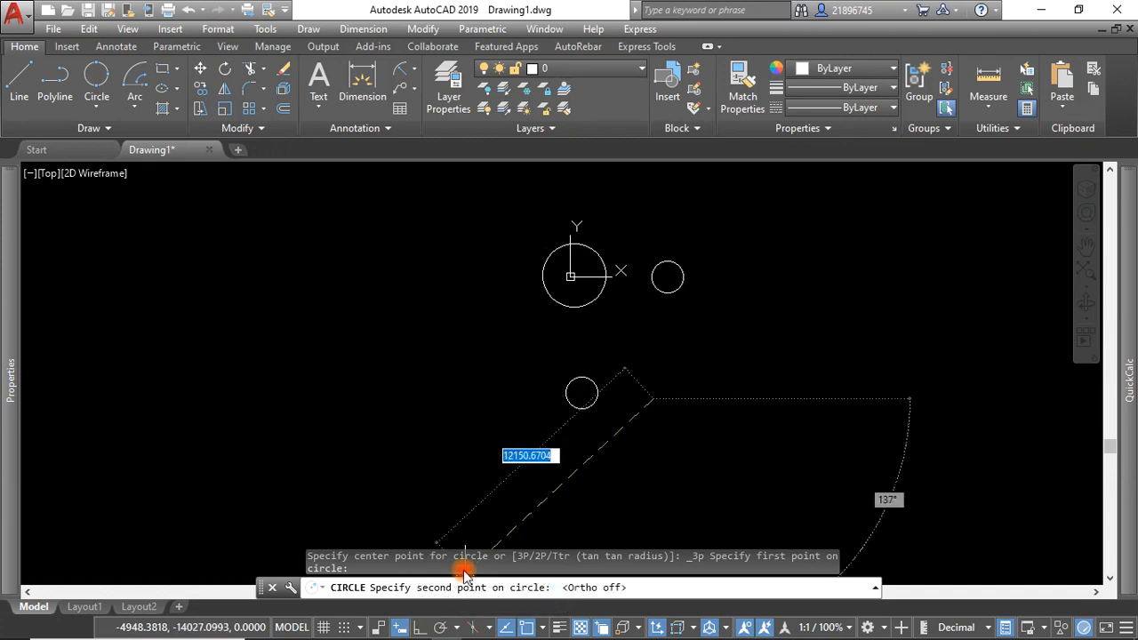
pyautogui.click(733, 328)
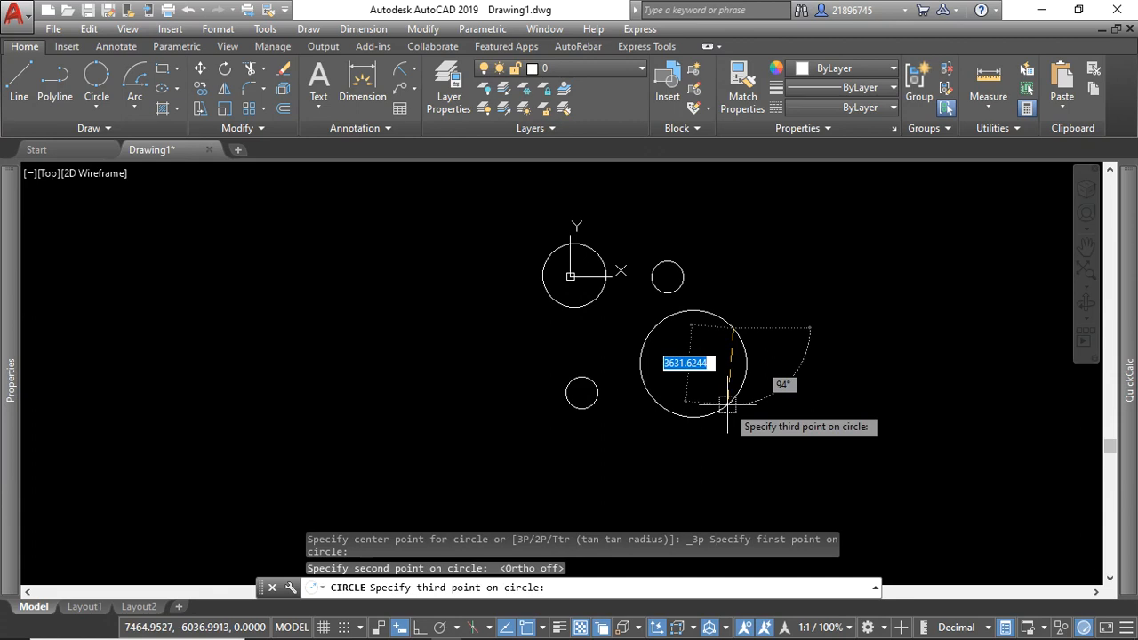
pyautogui.click(728, 404)
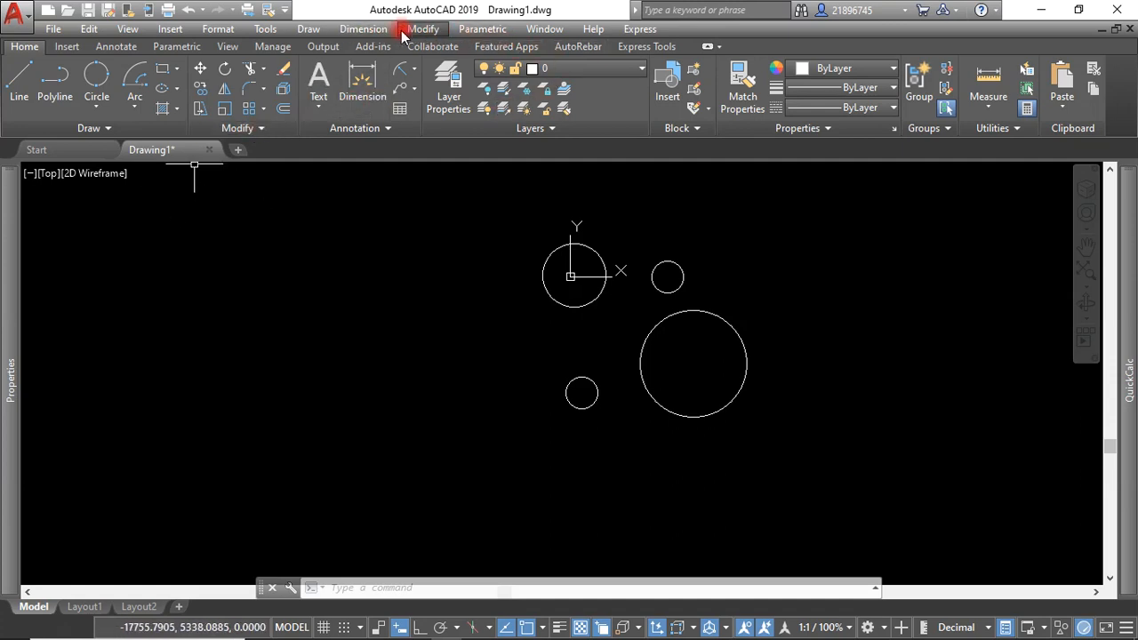
# Place three separate points in a triangle below and to the right of the large circle using Multiple Point, with object snap off.
pyautogui.click(308, 30)
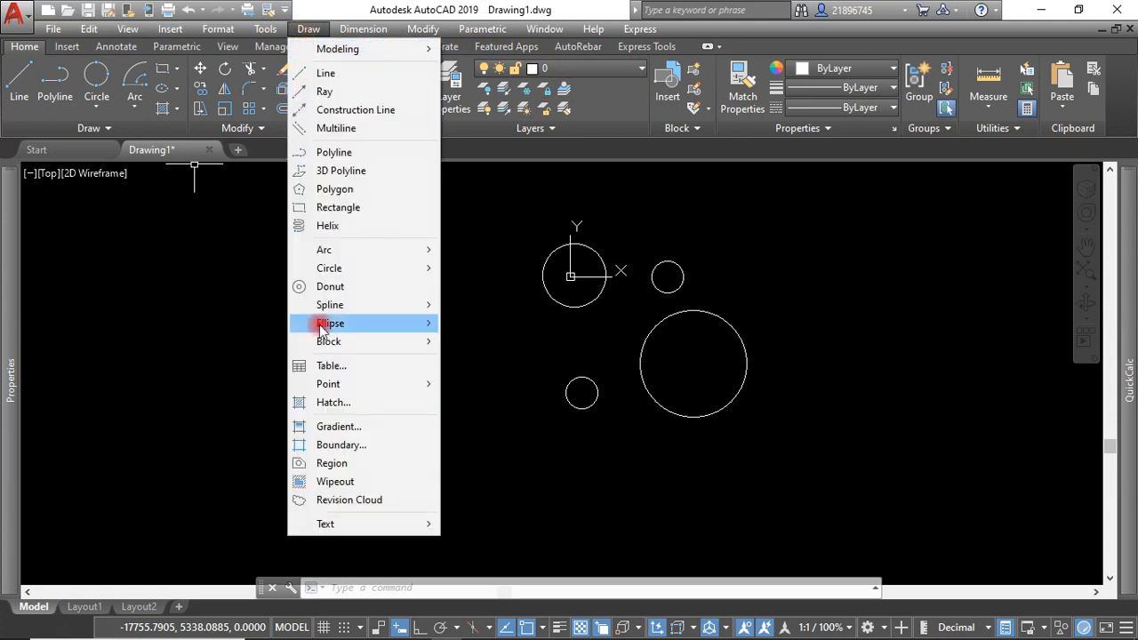
pyautogui.moveTo(328, 386)
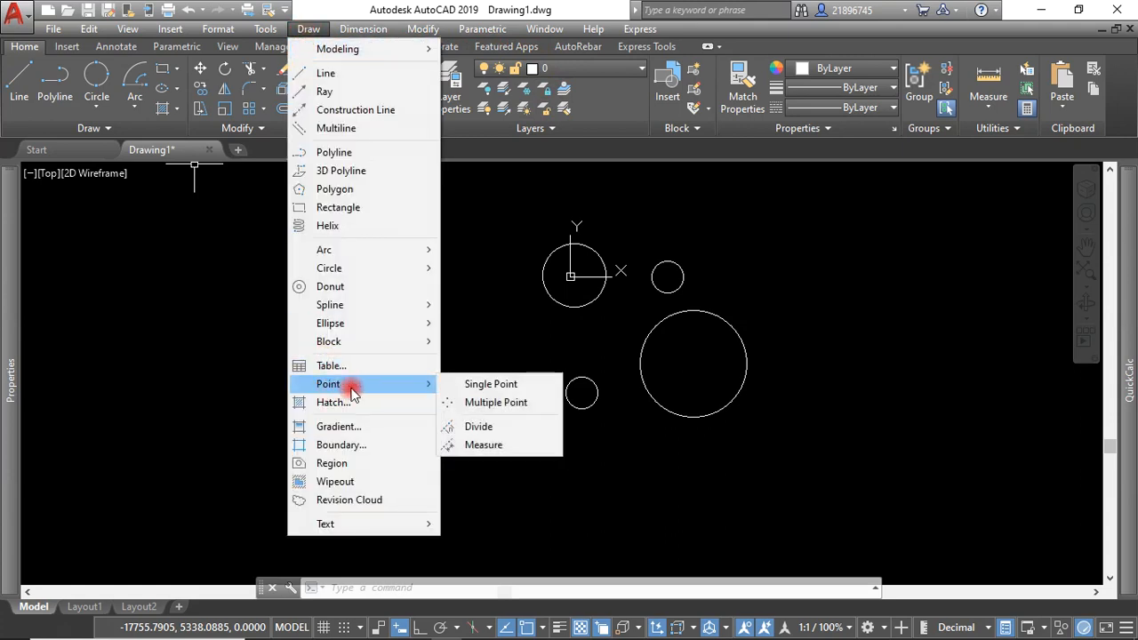
pyautogui.click(520, 407)
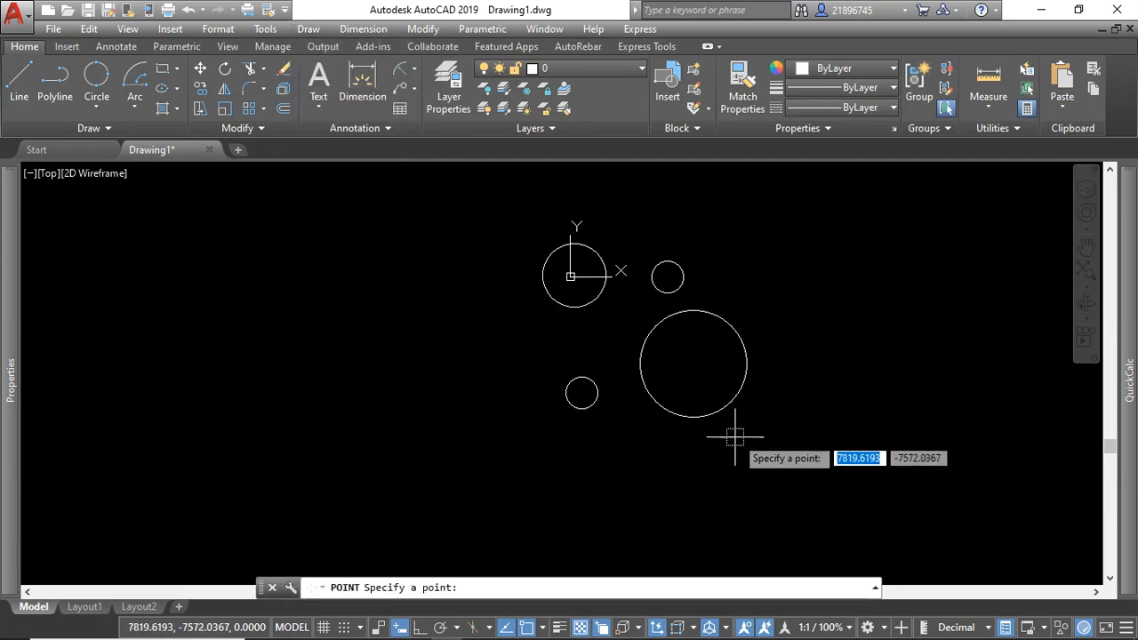
pyautogui.click(525, 627)
pyautogui.click(766, 481)
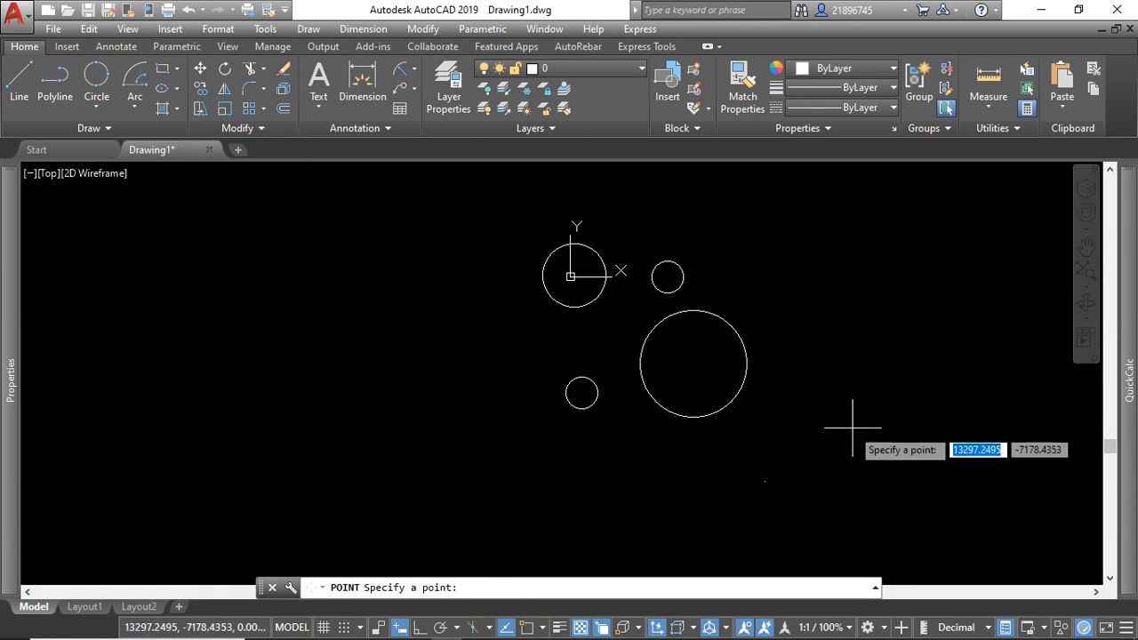
pyautogui.click(853, 428)
pyautogui.click(851, 513)
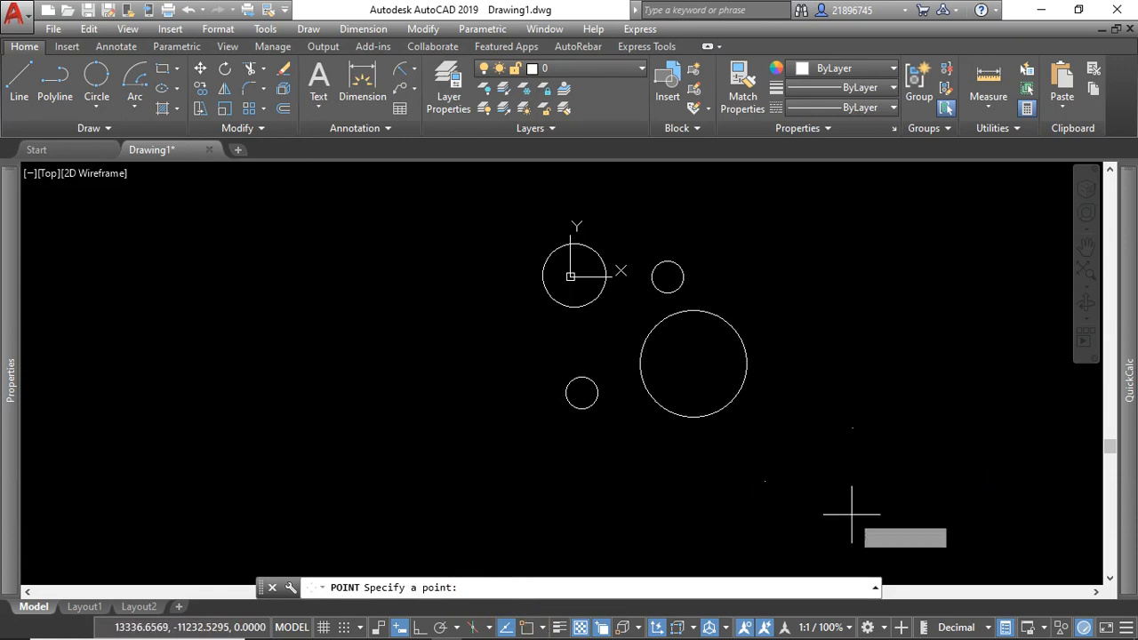
pyautogui.press('Return')
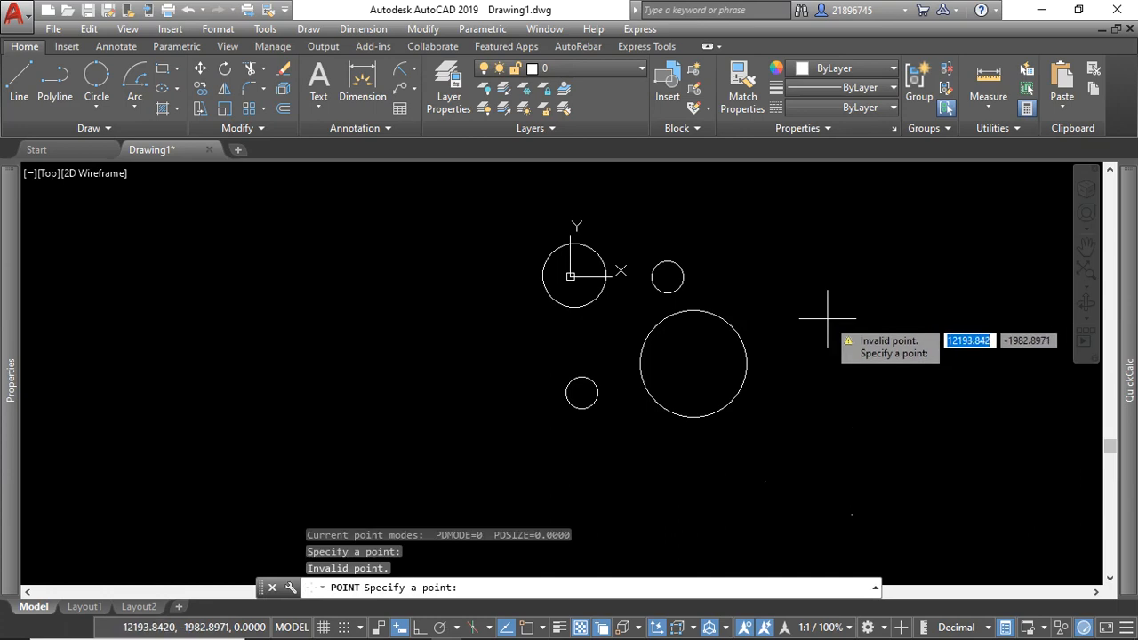
pyautogui.press('Escape')
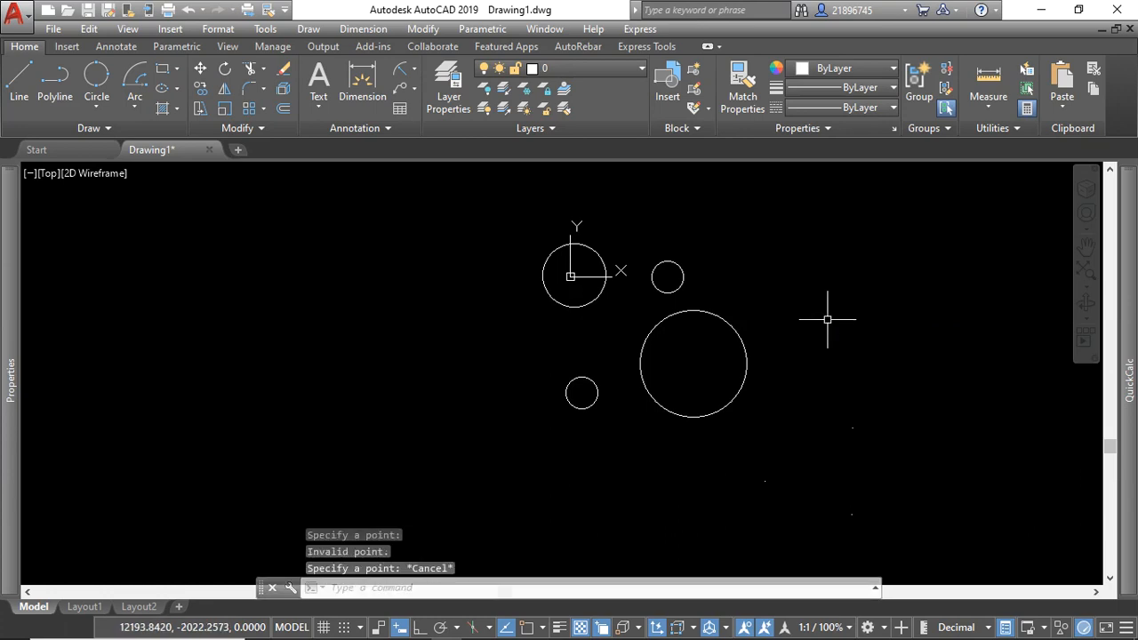
# Change the point style to the circle with a cross through it.
pyautogui.scroll(-2, 780, 327)
pyautogui.scroll(4, 859, 450)
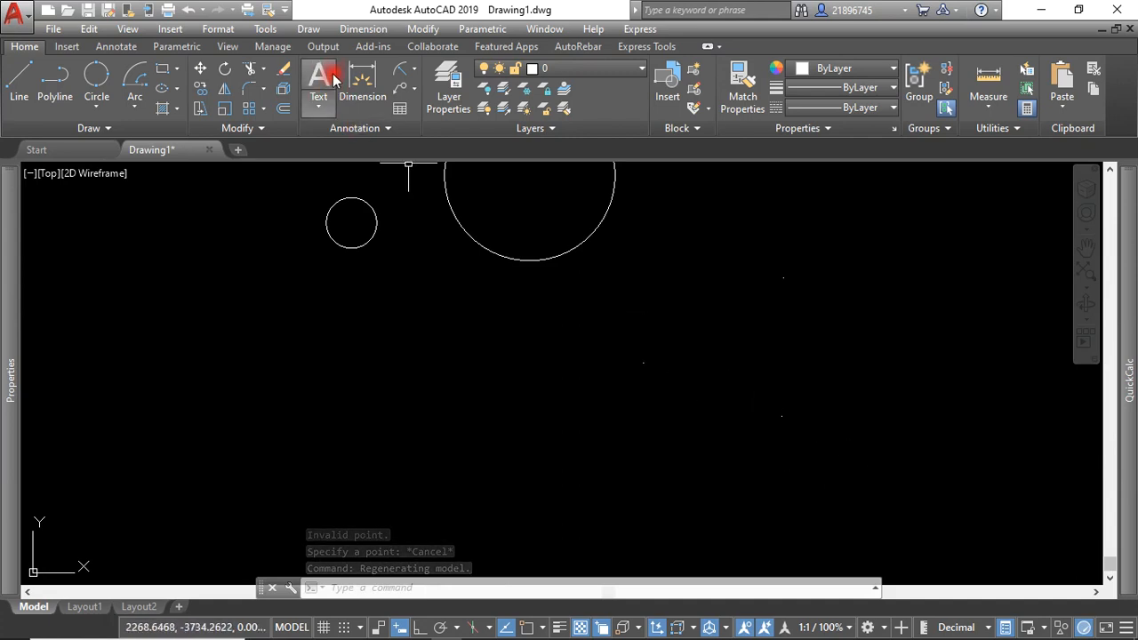
pyautogui.click(424, 29)
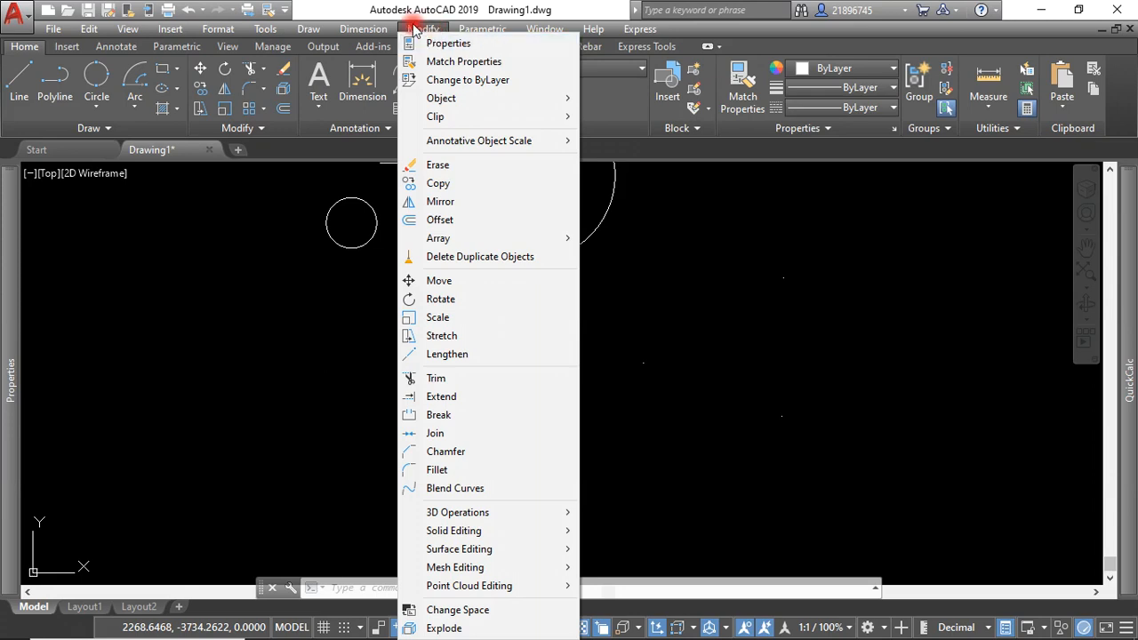
pyautogui.moveTo(222, 36)
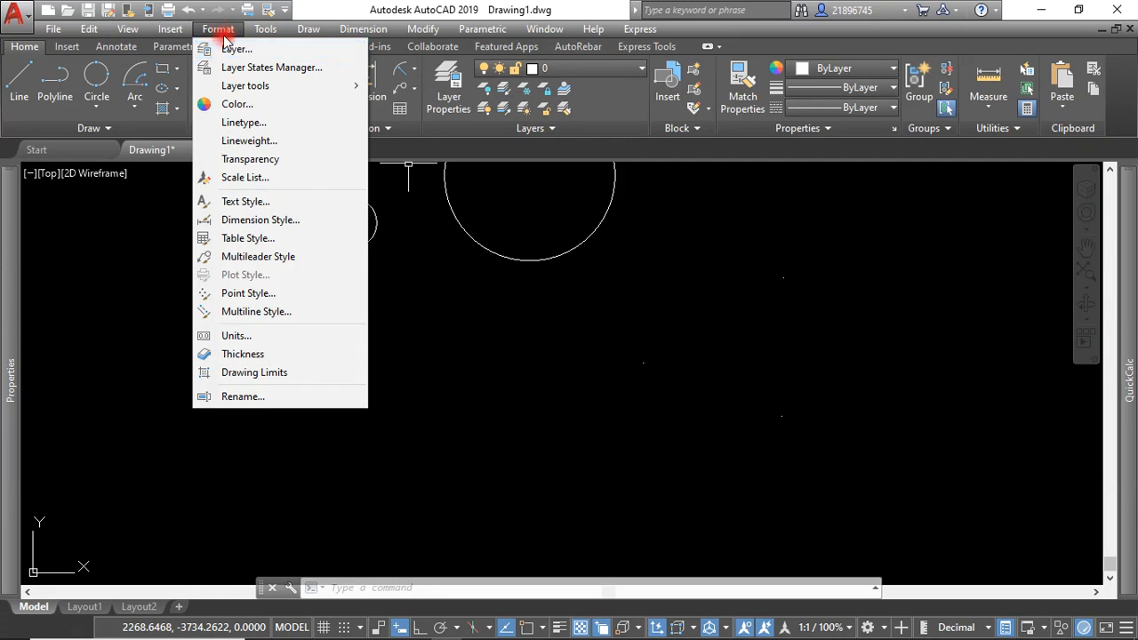
pyautogui.click(261, 293)
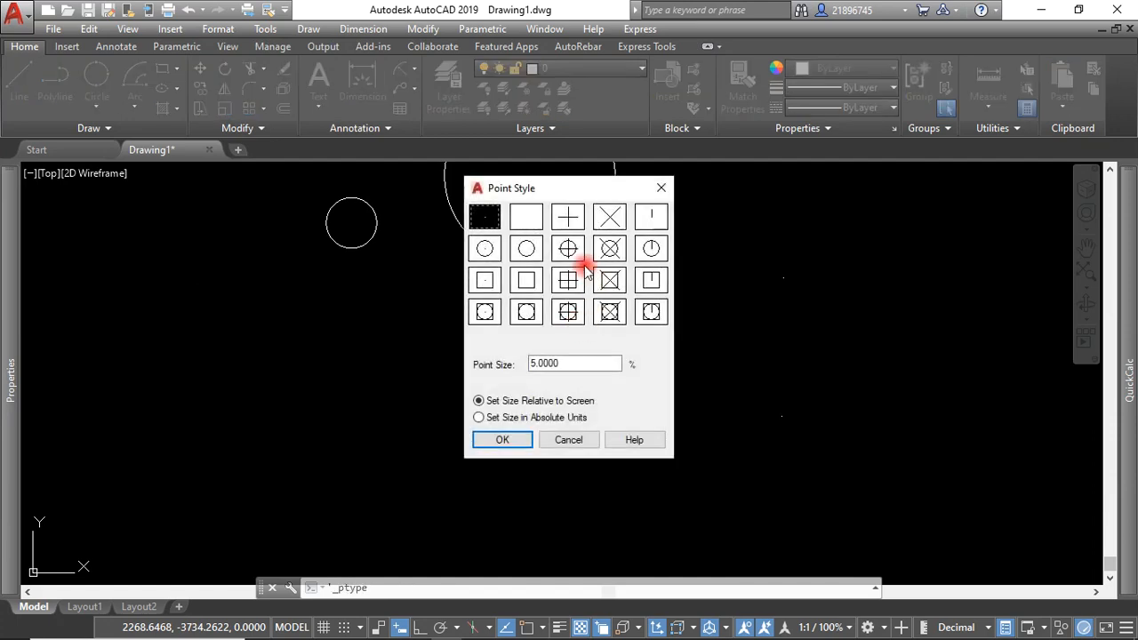
pyautogui.click(569, 250)
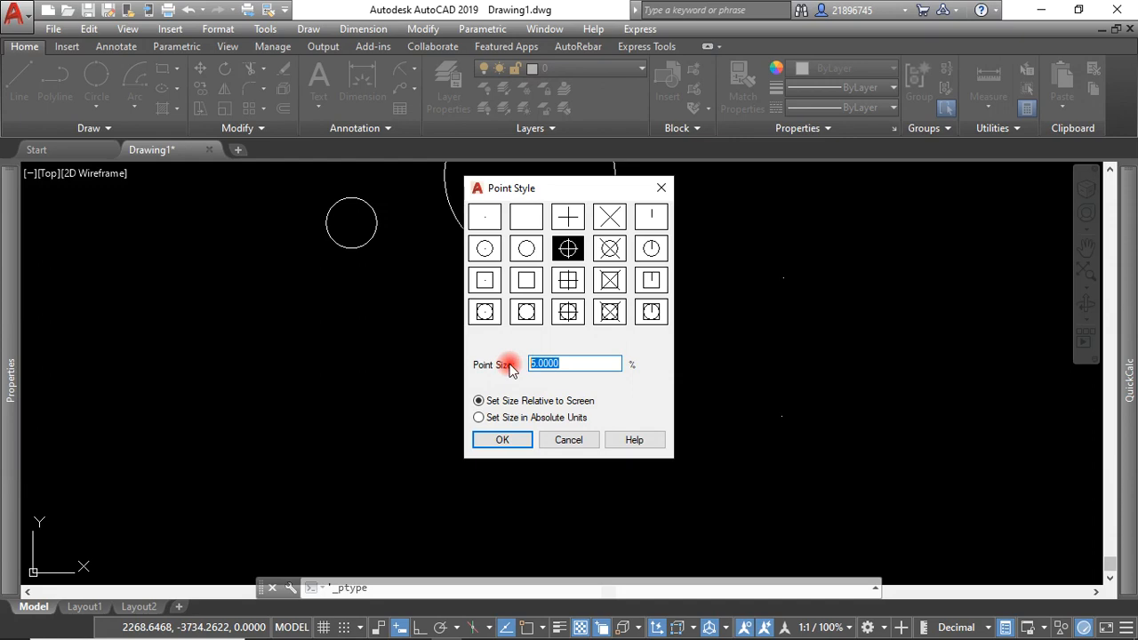
pyautogui.click(503, 441)
pyautogui.scroll(4, 798, 320)
pyautogui.scroll(-4, 742, 273)
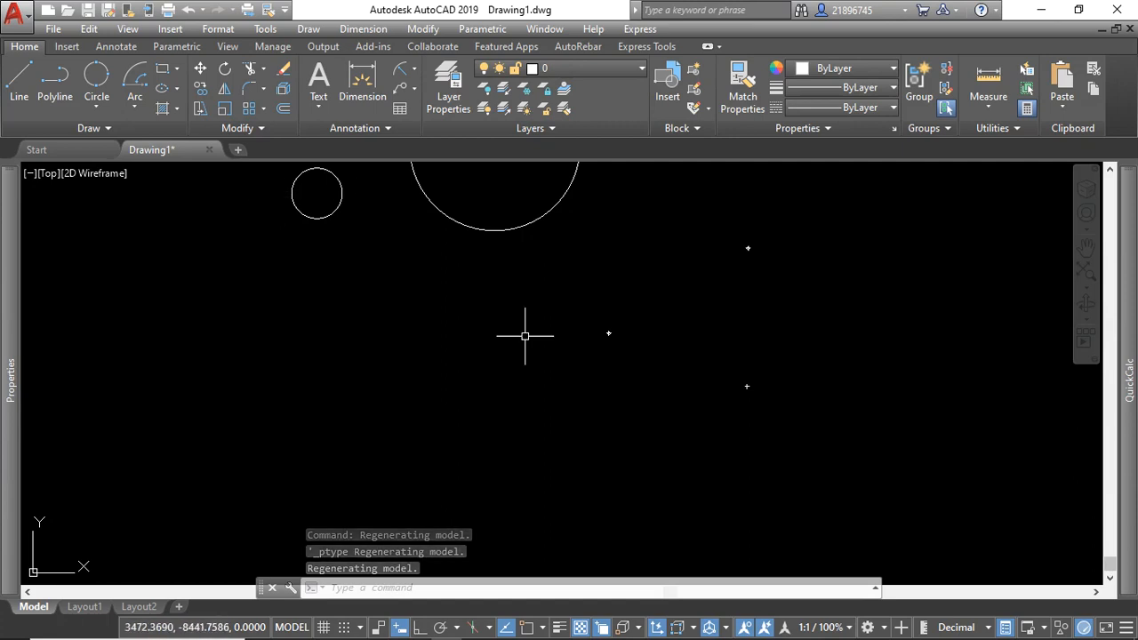
pyautogui.scroll(-2, 655, 406)
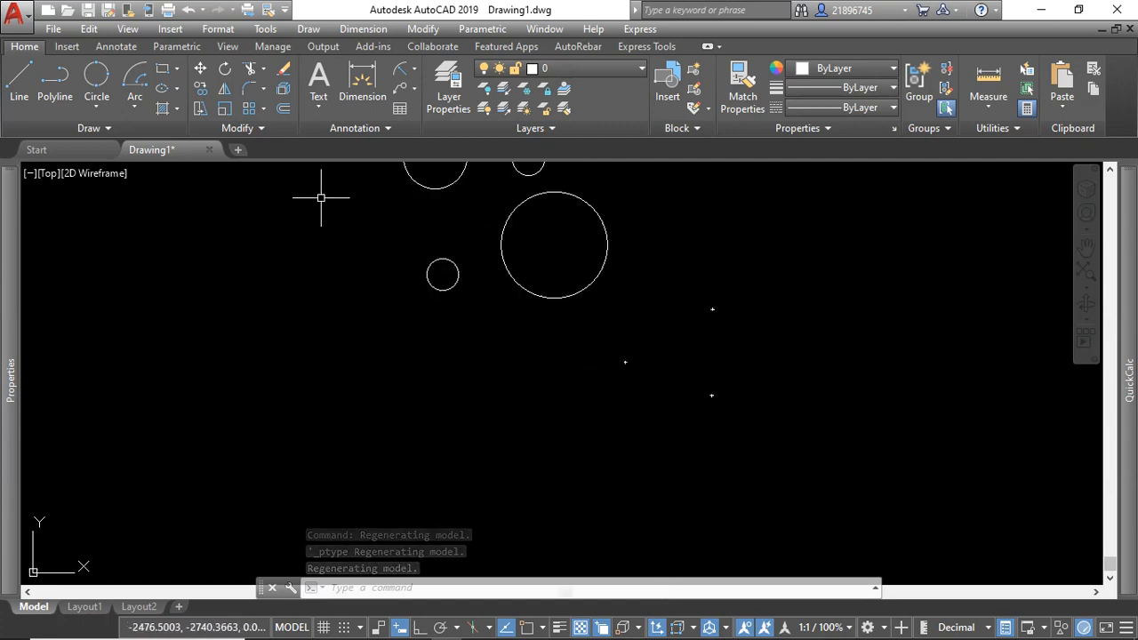
# Draw a 3-Point circle through the three placed points, with object snap on and snapping to each Node.
pyautogui.click(97, 105)
pyautogui.click(132, 242)
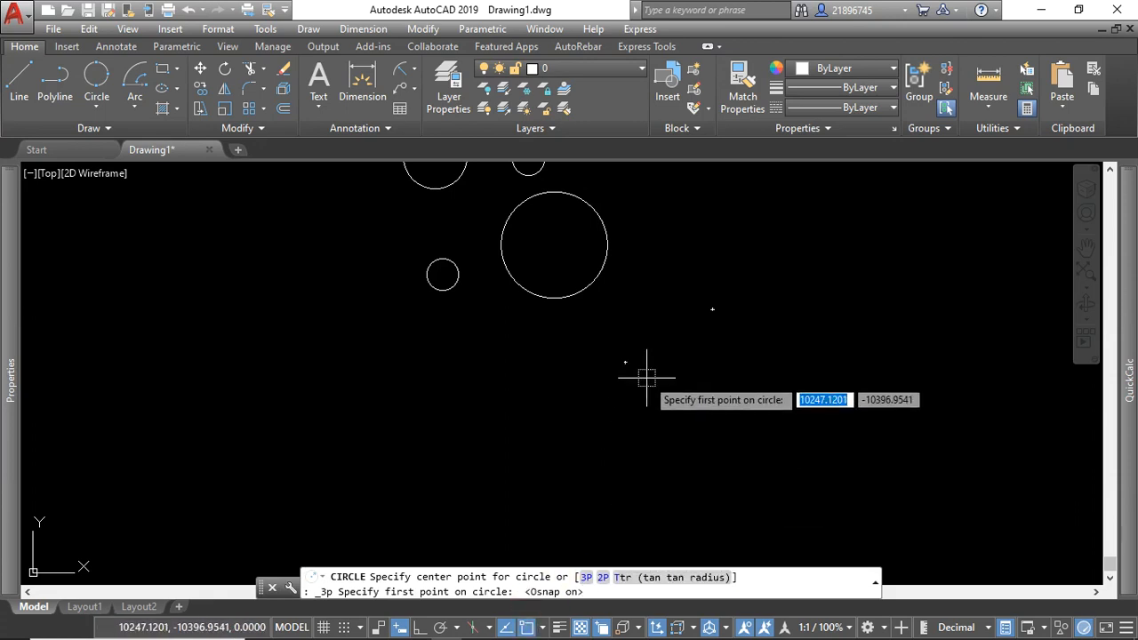
pyautogui.scroll(6, 633, 367)
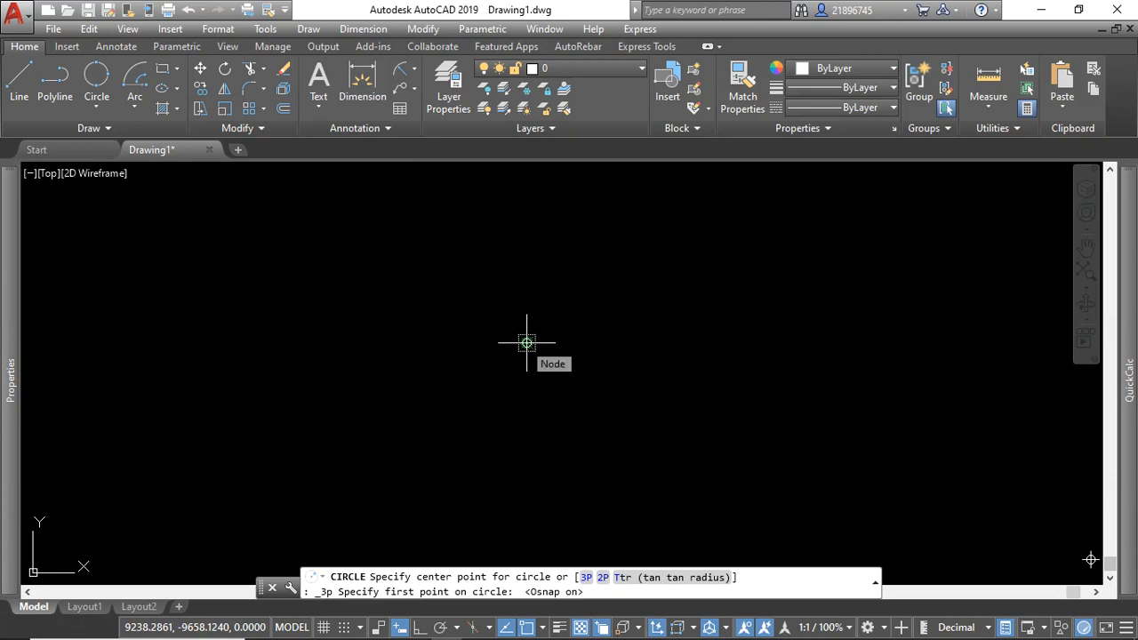
pyautogui.scroll(-4, 547, 341)
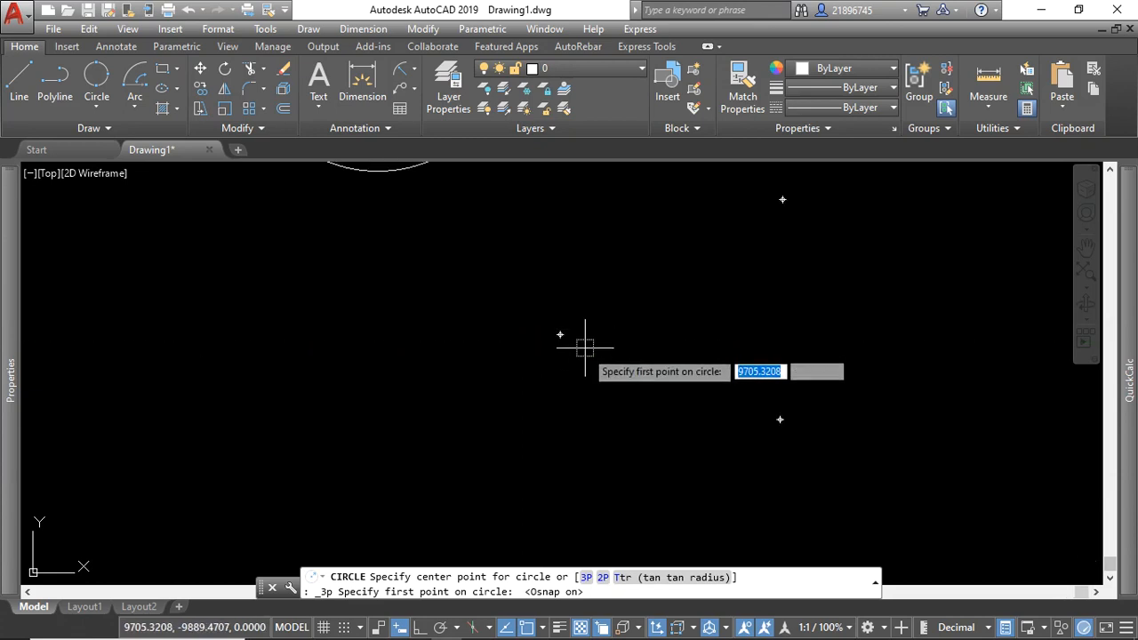
pyautogui.click(544, 628)
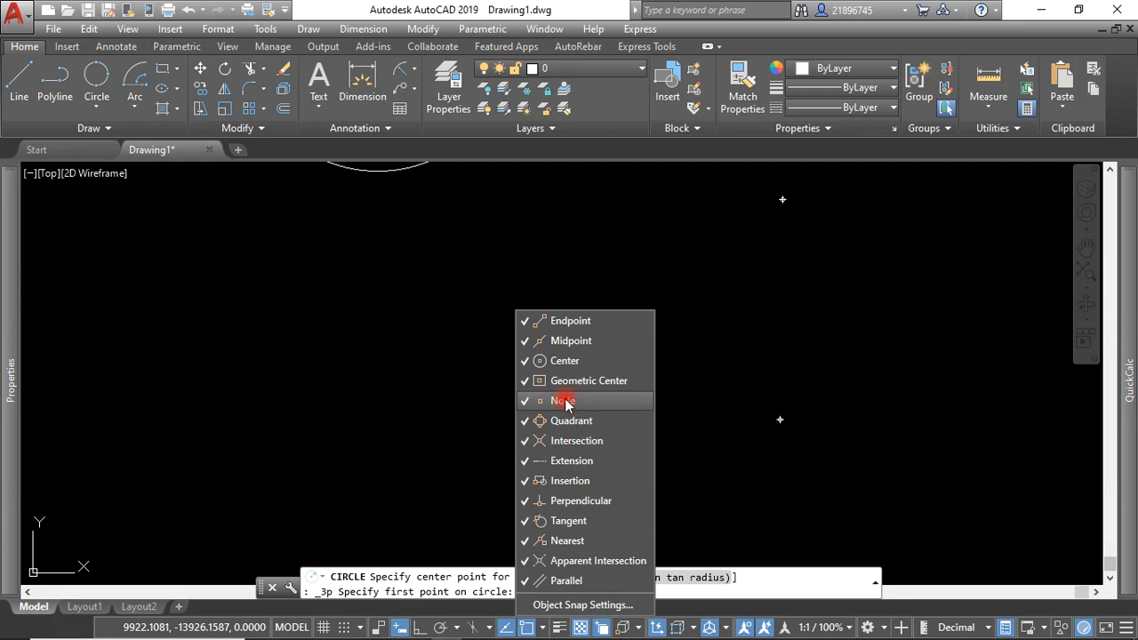
pyautogui.click(752, 348)
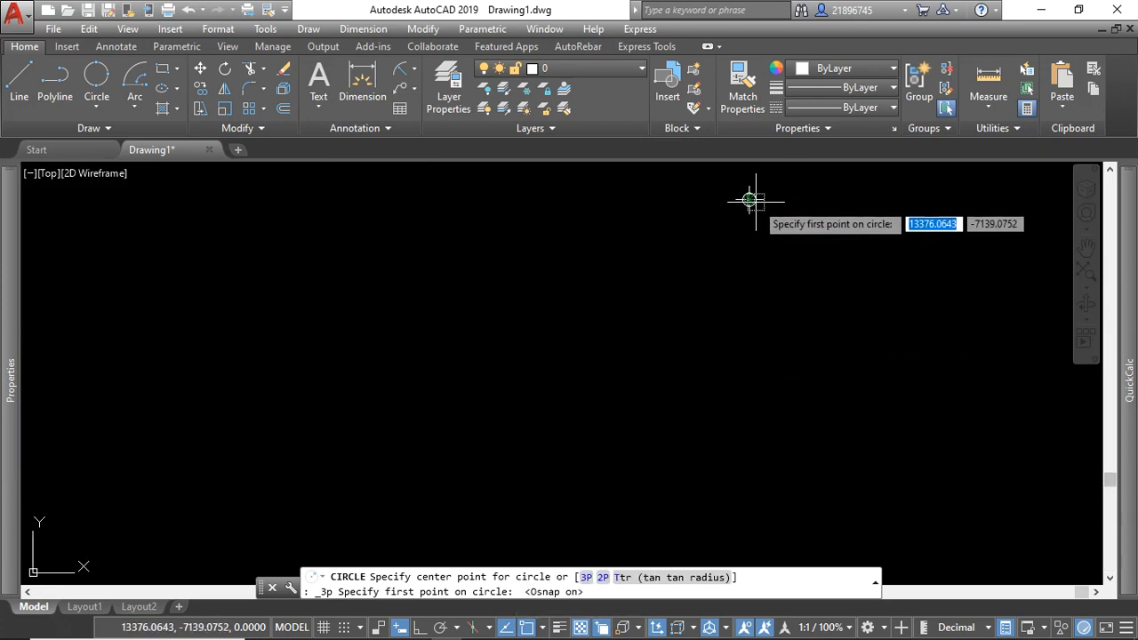
pyautogui.click(749, 199)
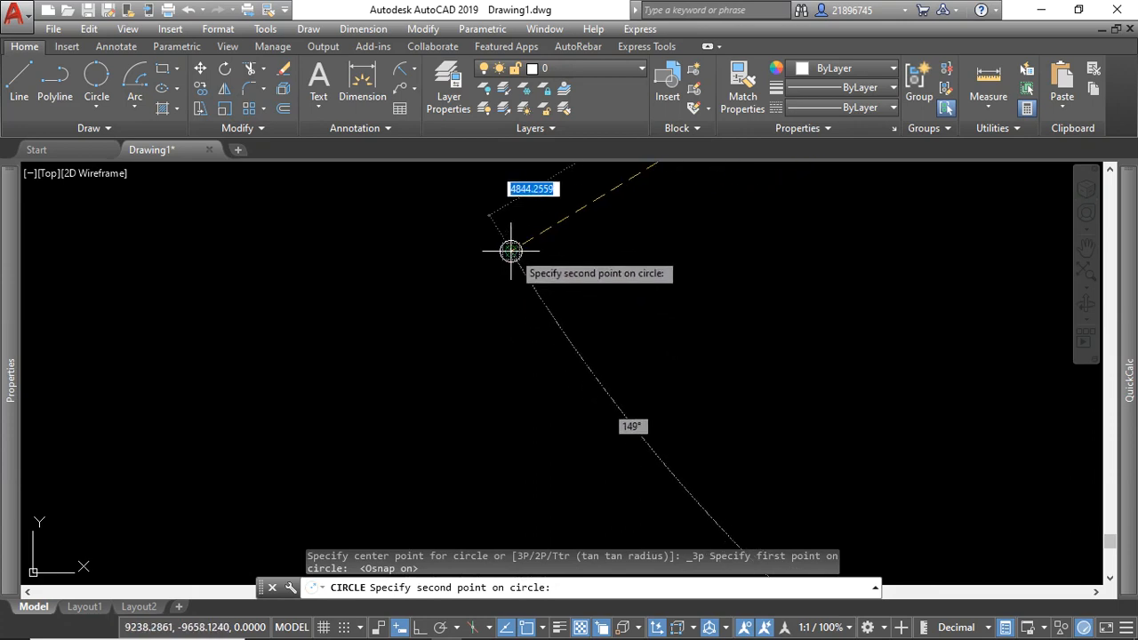
pyautogui.click(511, 252)
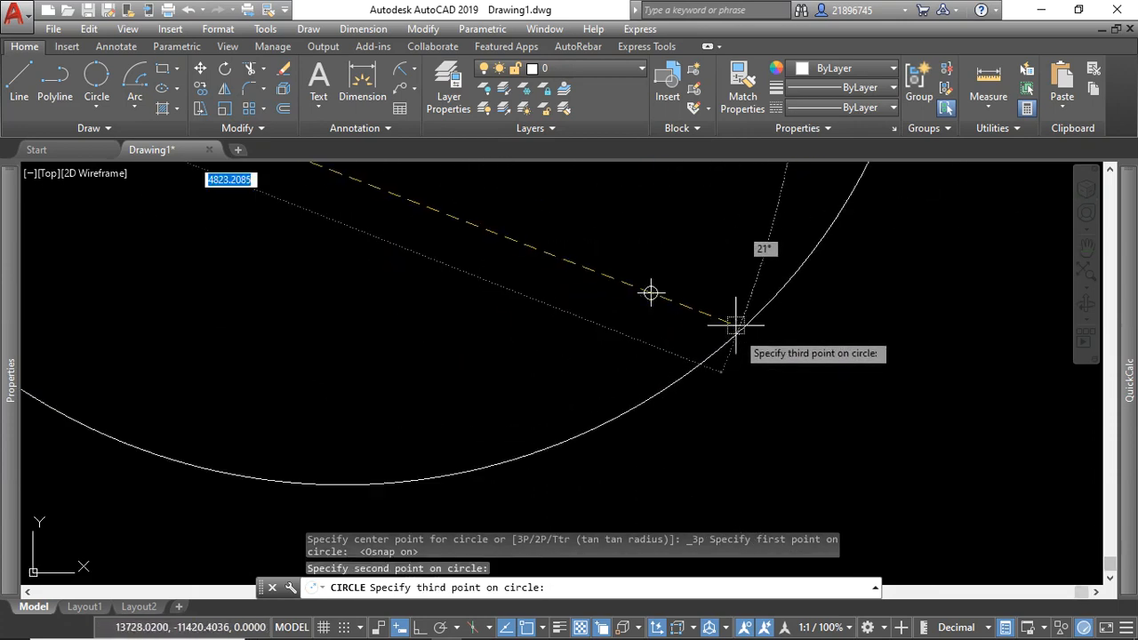
pyautogui.click(651, 293)
pyautogui.scroll(-8, 705, 385)
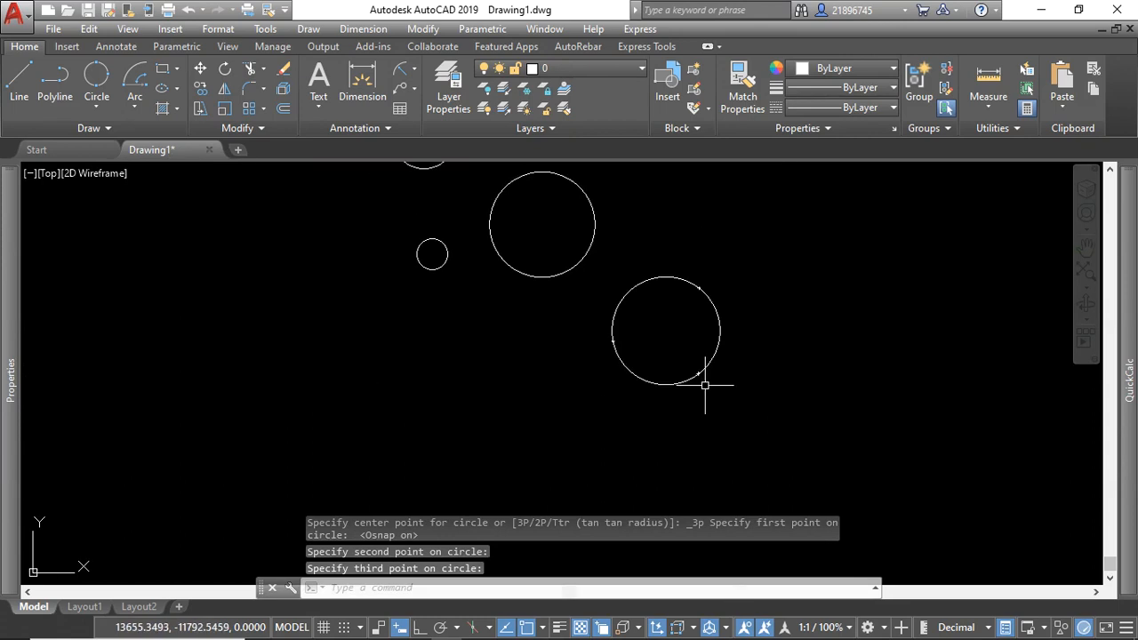
pyautogui.click(763, 362)
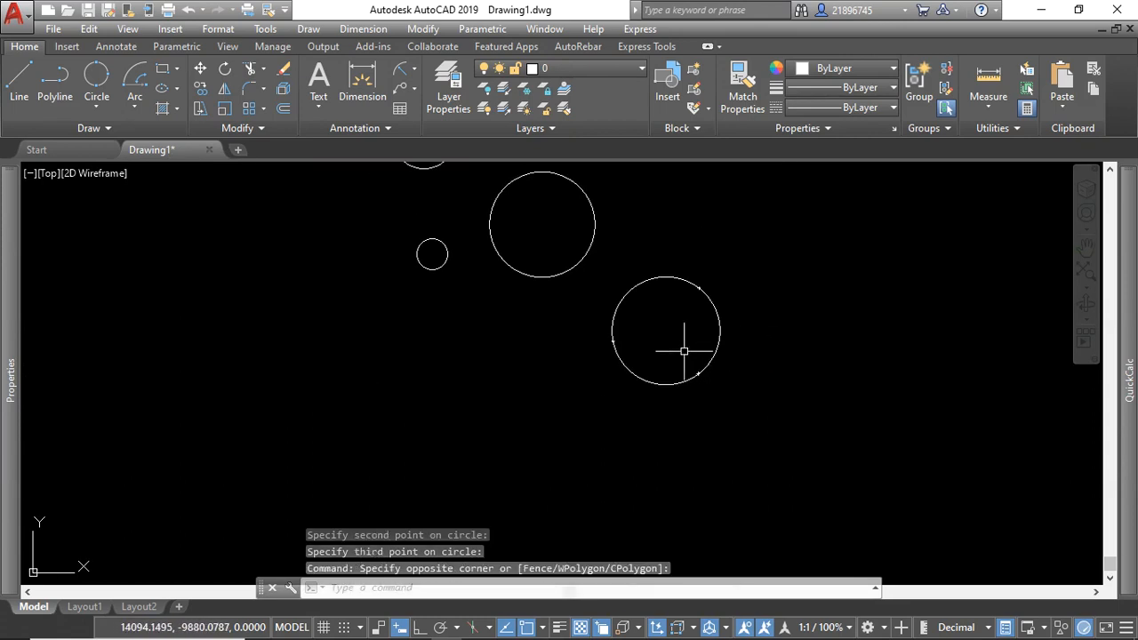
# Draw an open V-shaped polyline of two segments with its vertex pointing left, below and to the left of the existing circles.
pyautogui.click(97, 109)
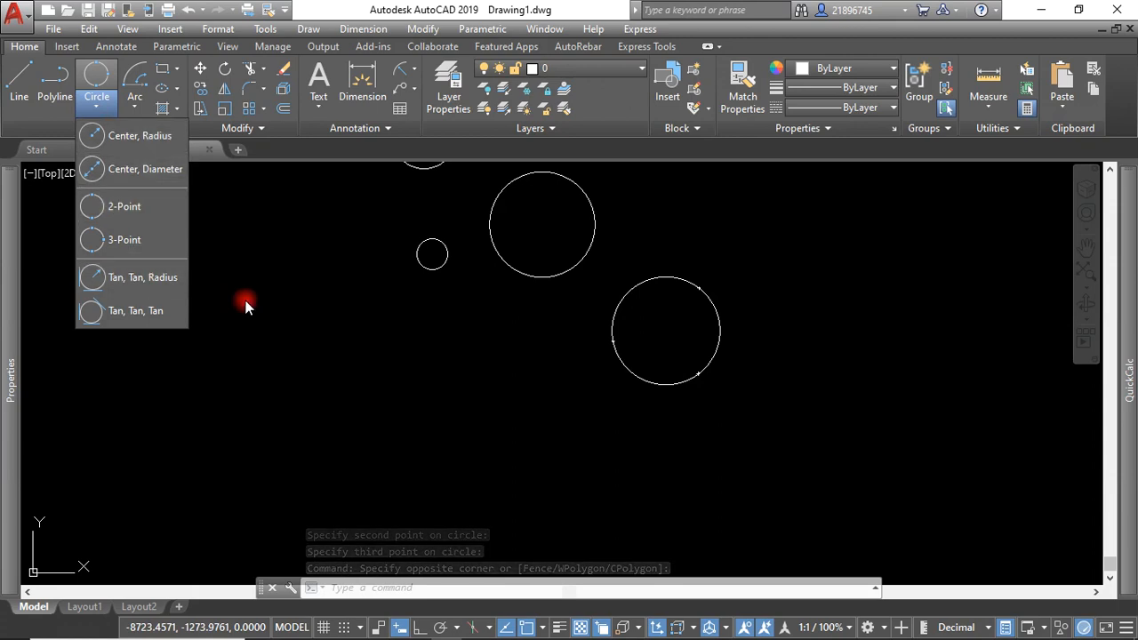
pyautogui.scroll(-2, 520, 279)
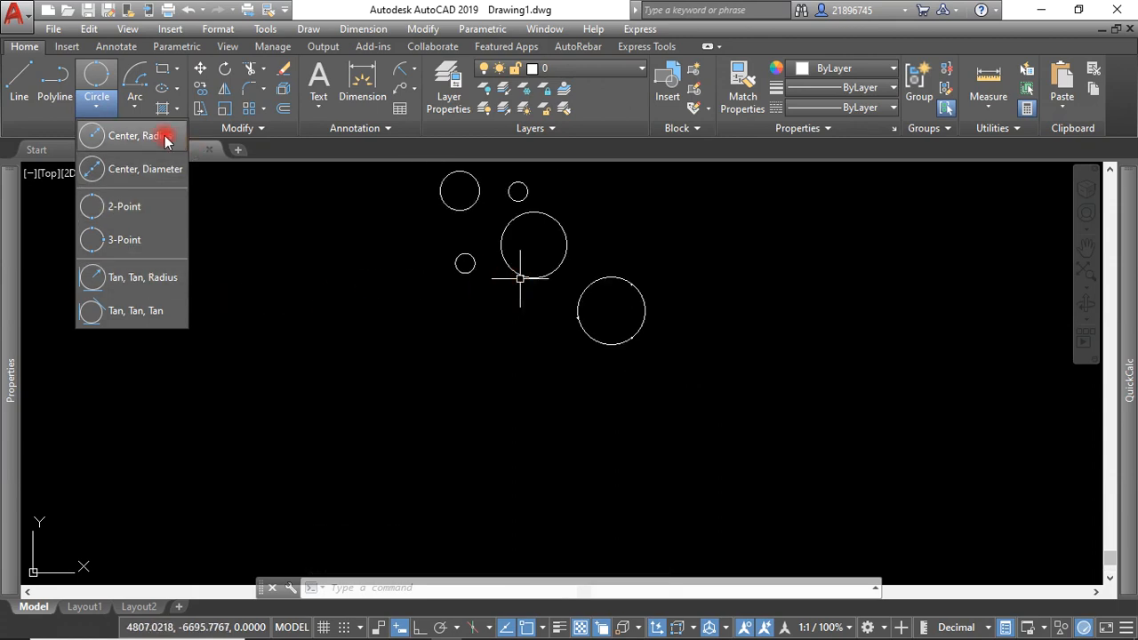
pyautogui.click(55, 94)
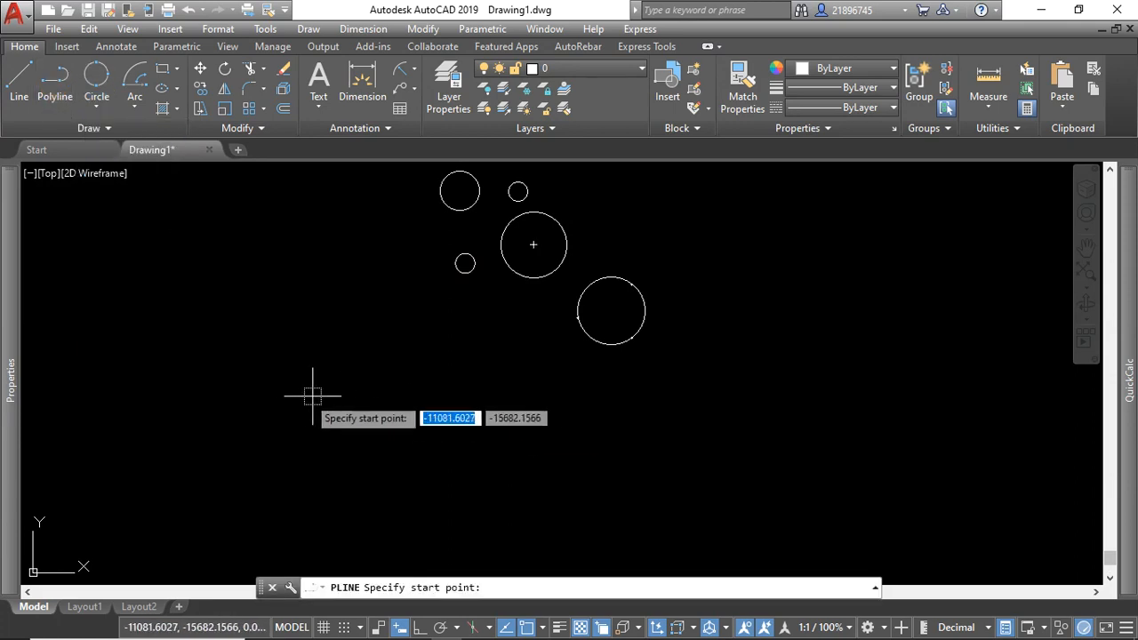
pyautogui.click(394, 305)
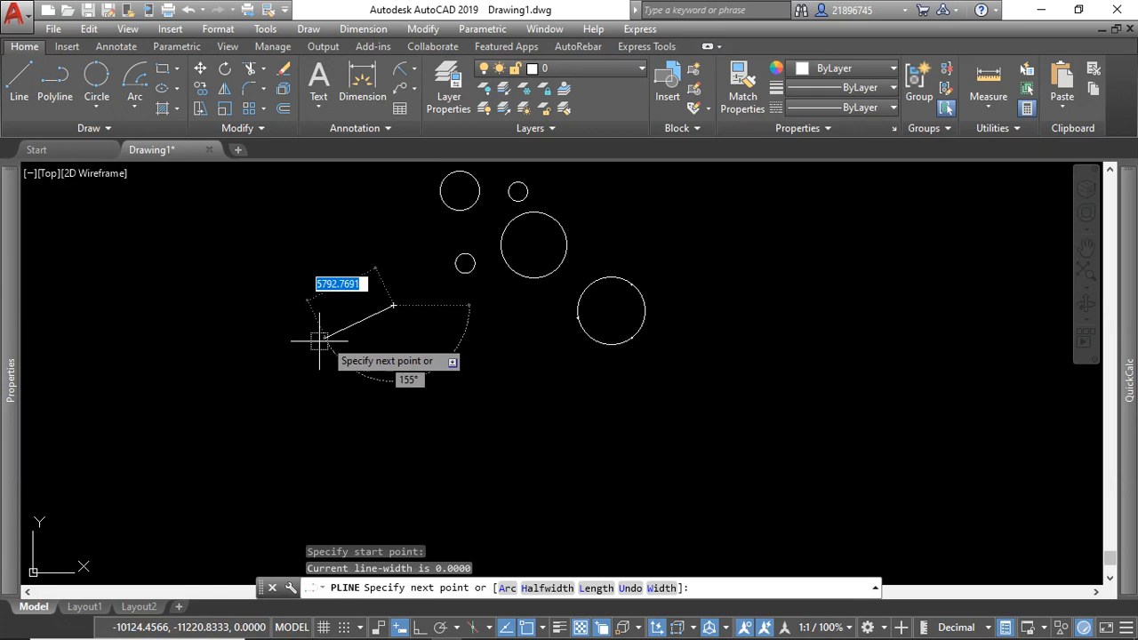
pyautogui.click(284, 389)
pyautogui.click(427, 483)
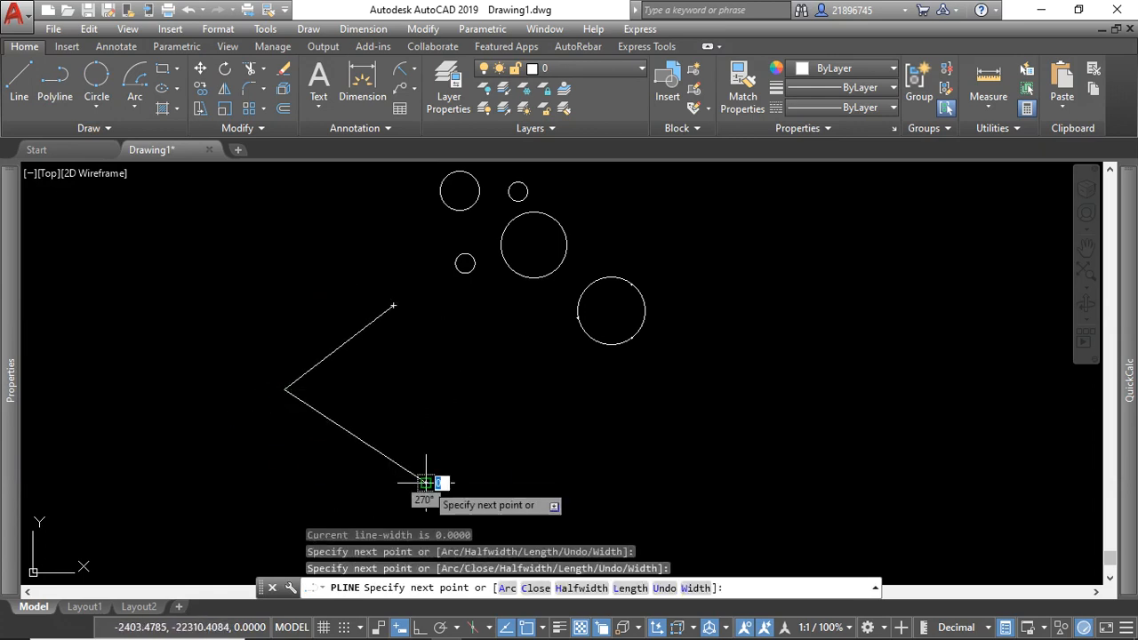
pyautogui.press('Escape')
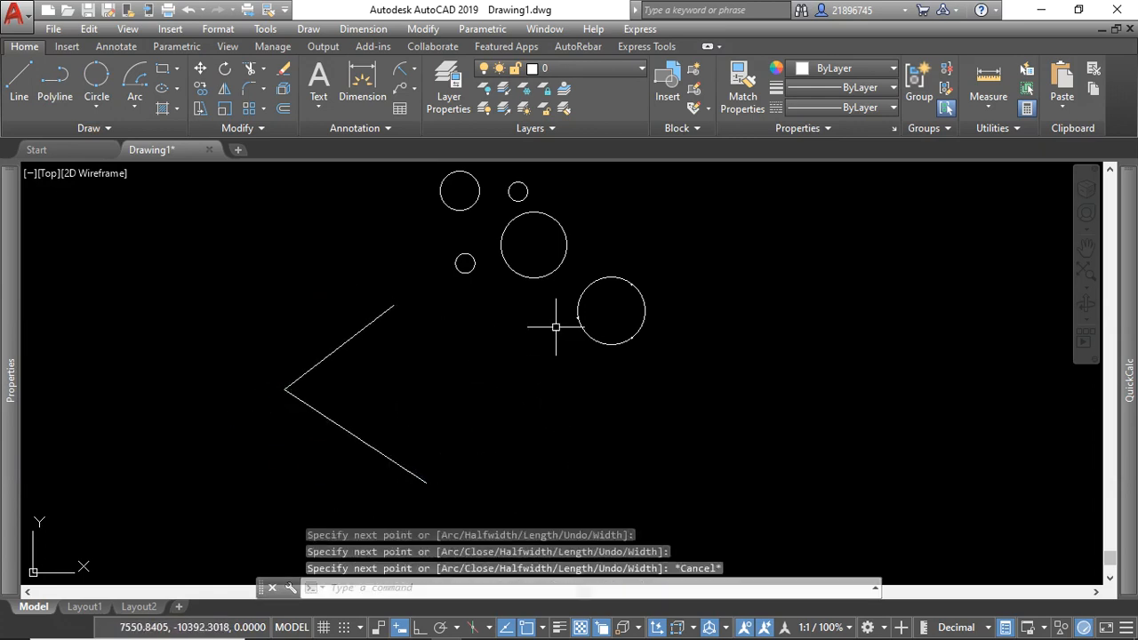
# Draw a Tan, Tan, Radius circle tangent to both arms of the V-shaped polyline with a radius of 1500.
pyautogui.scroll(-4, 563, 258)
pyautogui.scroll(6, 521, 333)
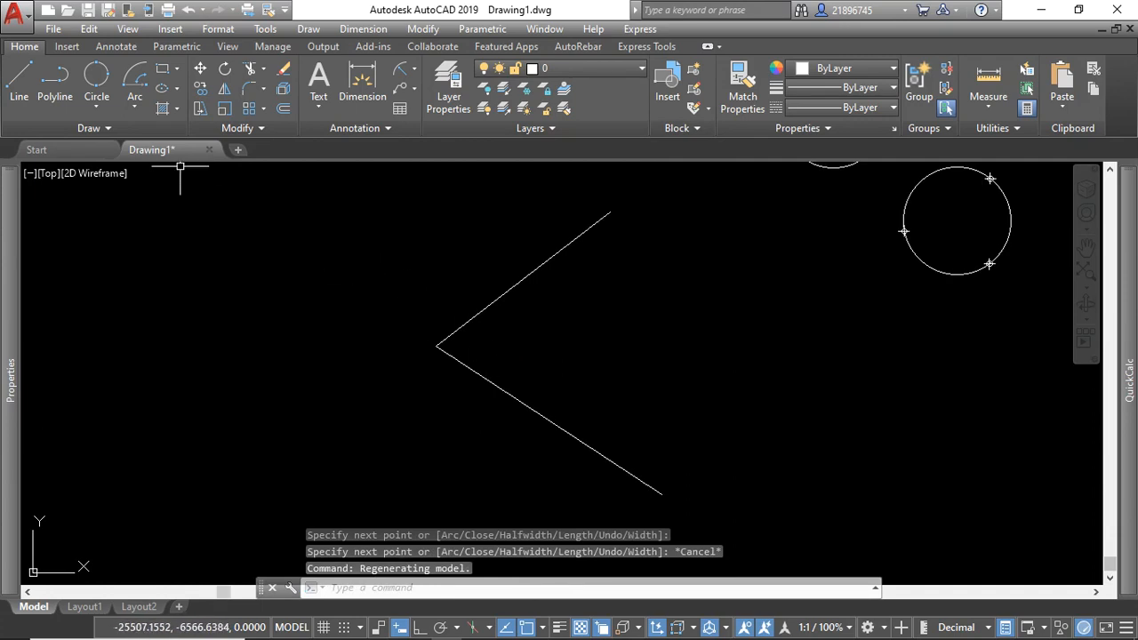
pyautogui.click(98, 109)
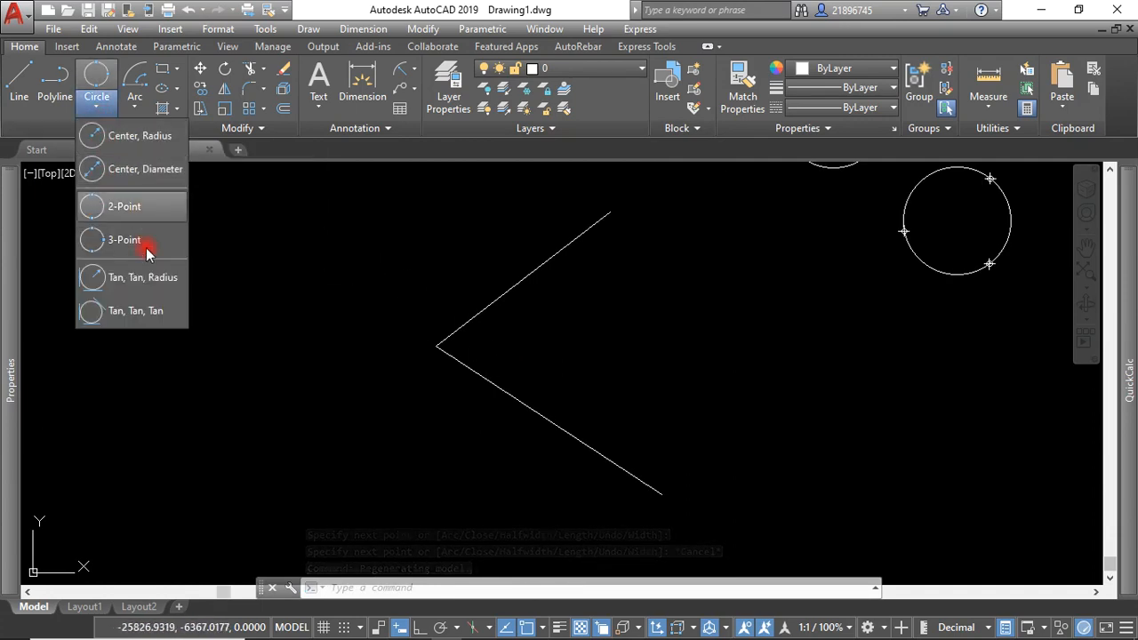
pyautogui.click(138, 283)
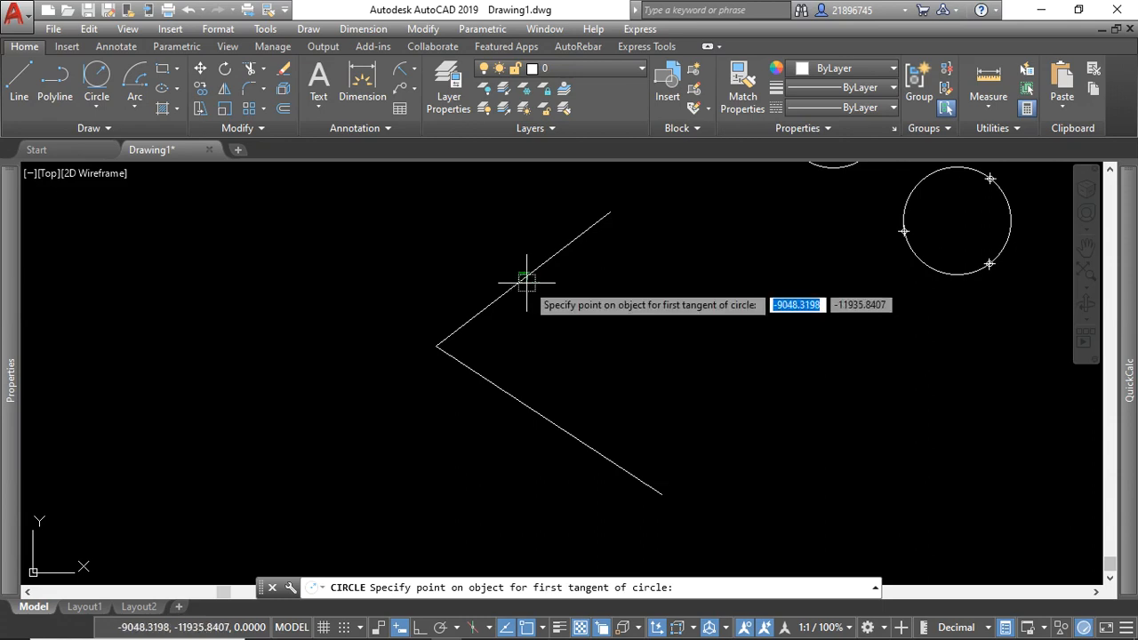
pyautogui.click(525, 278)
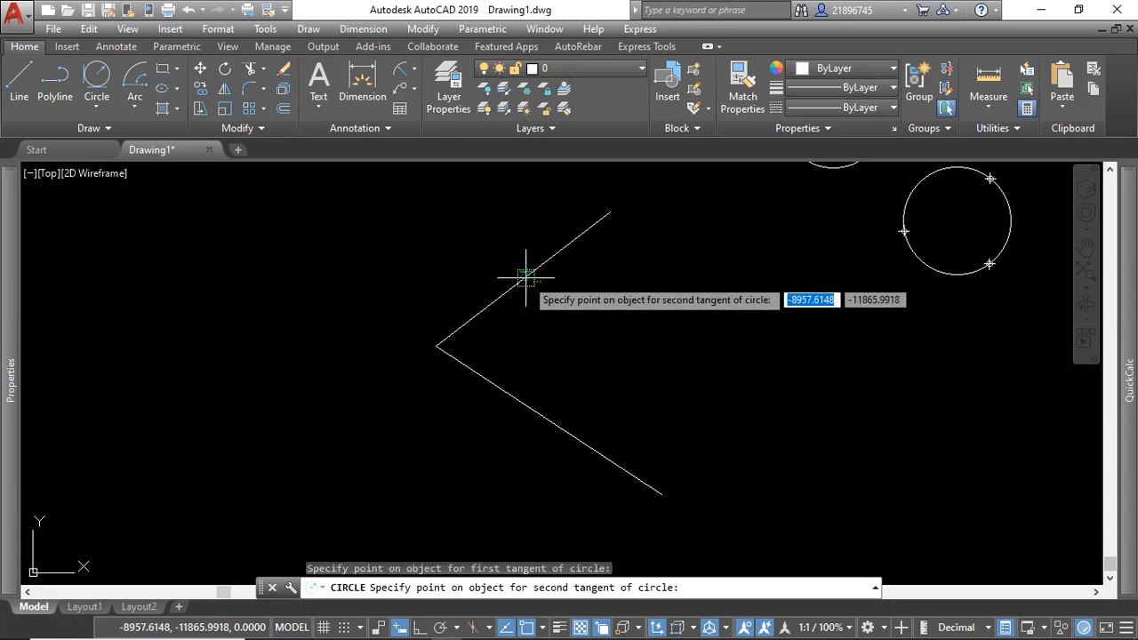
pyautogui.click(549, 415)
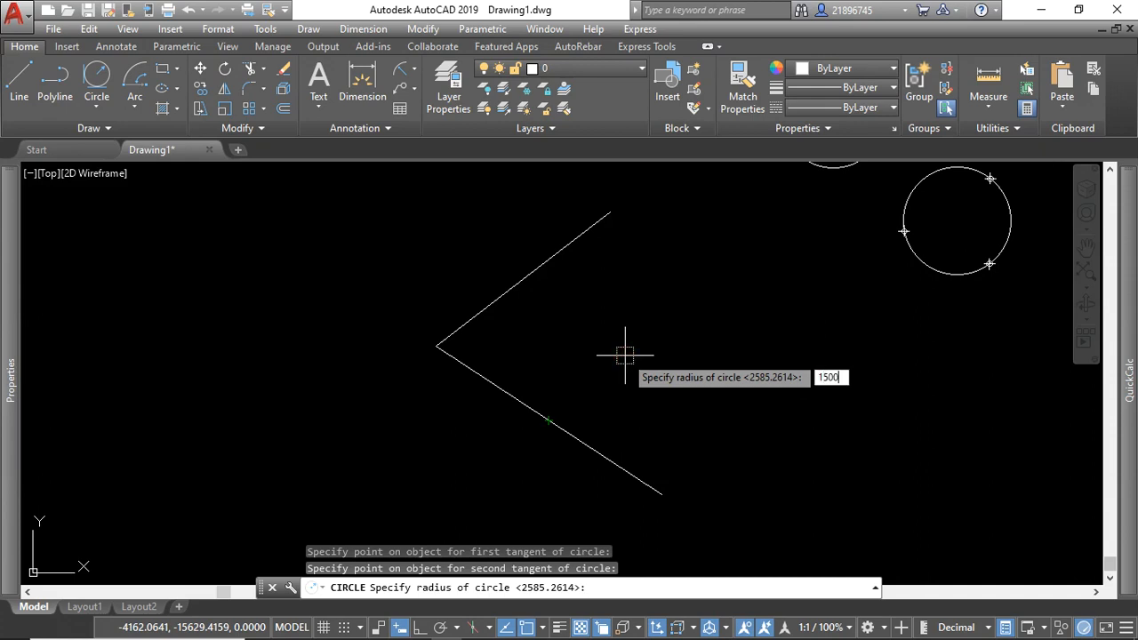
pyautogui.press('Return')
pyautogui.scroll(4, 480, 356)
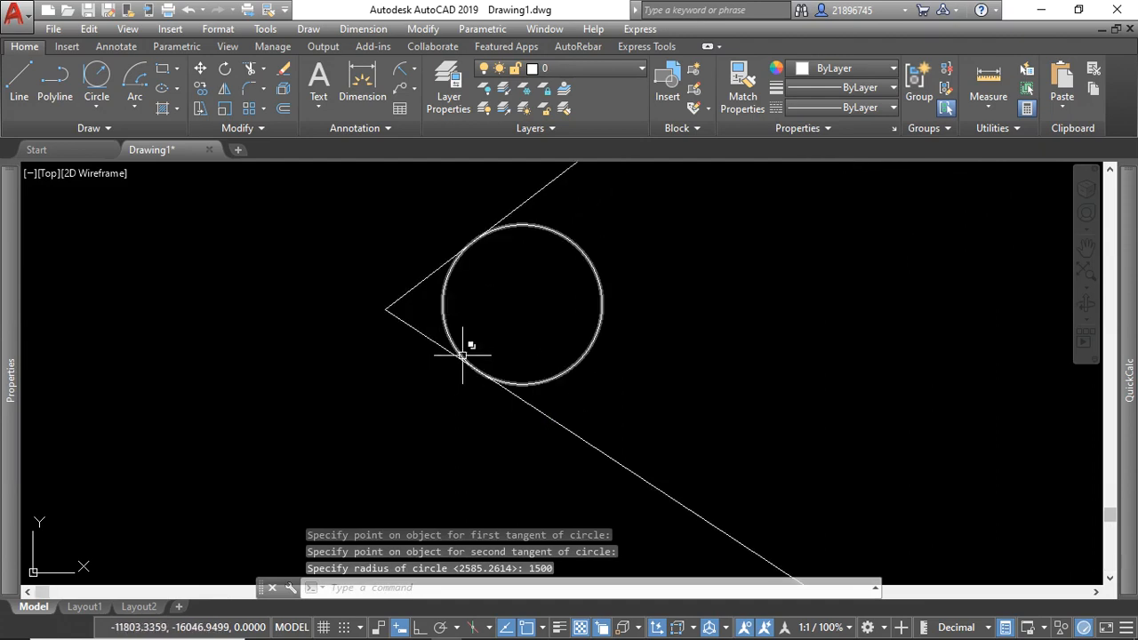
pyautogui.scroll(6, 453, 242)
pyautogui.scroll(-5, 569, 286)
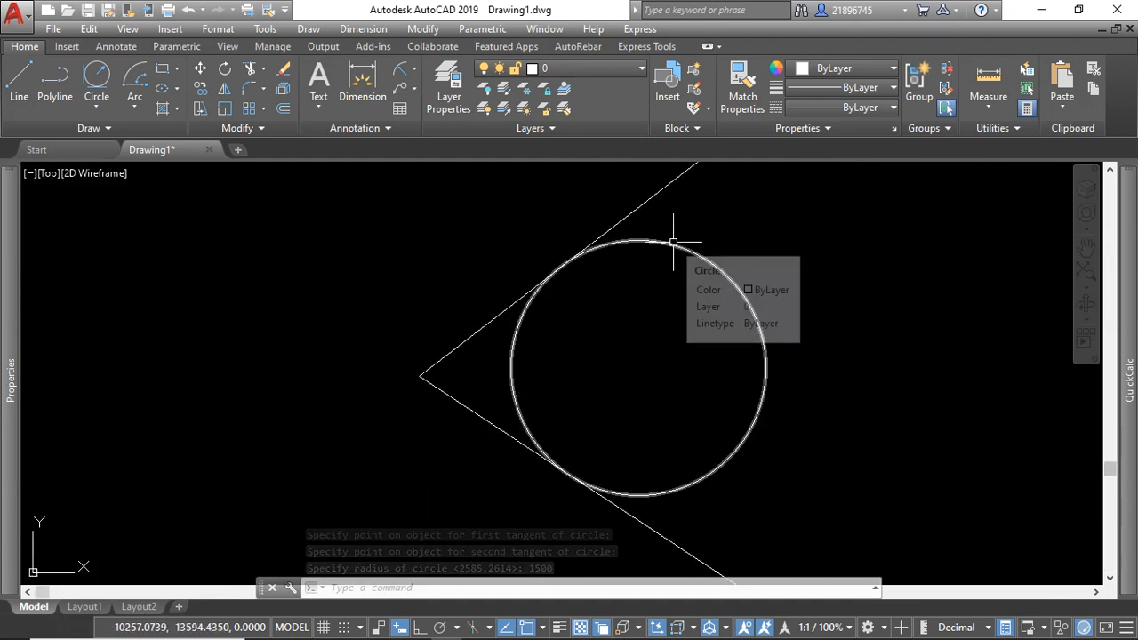
pyautogui.scroll(-2, 614, 294)
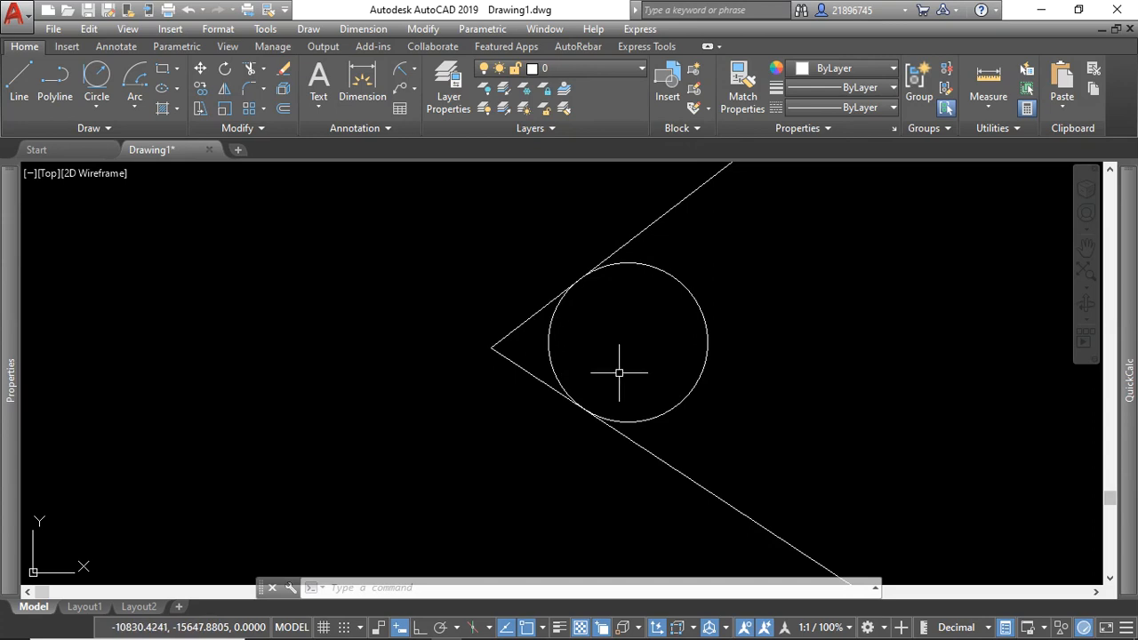
pyautogui.scroll(-6, 618, 372)
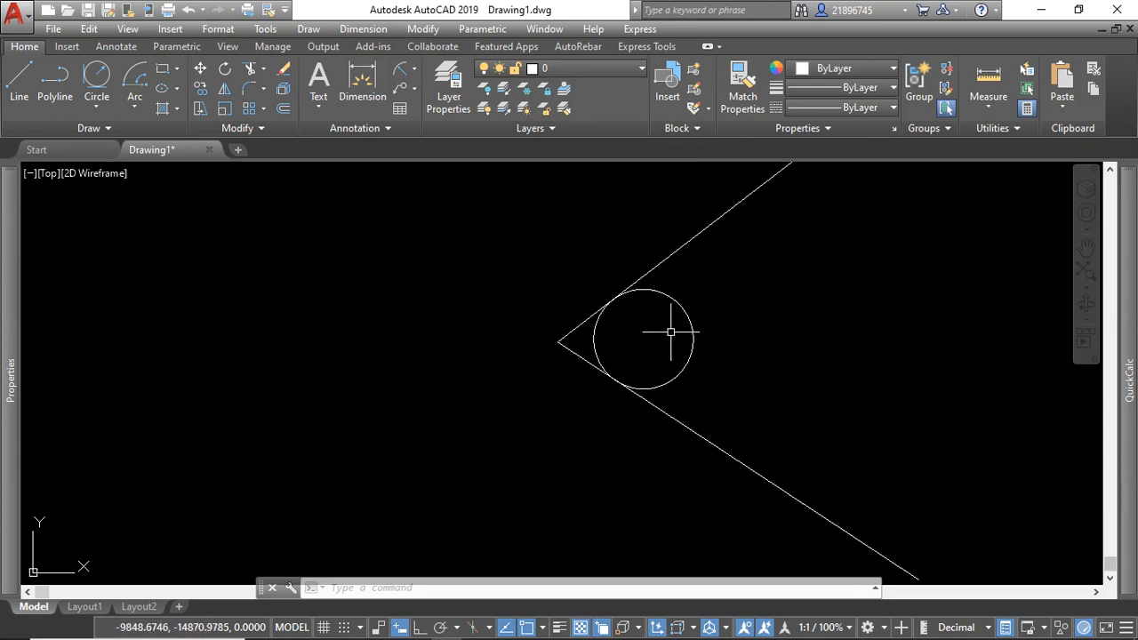
# Draw a closed triangular polyline to the left of the V-shaped polyline, using the Close option for its last side.
pyautogui.click(100, 108)
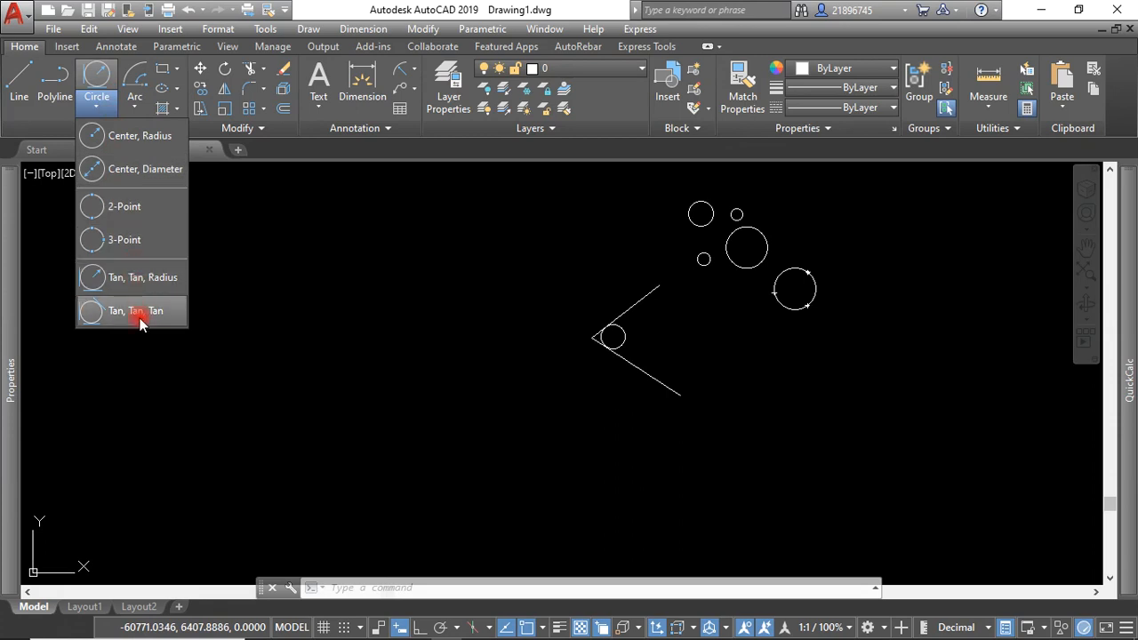
pyautogui.click(56, 86)
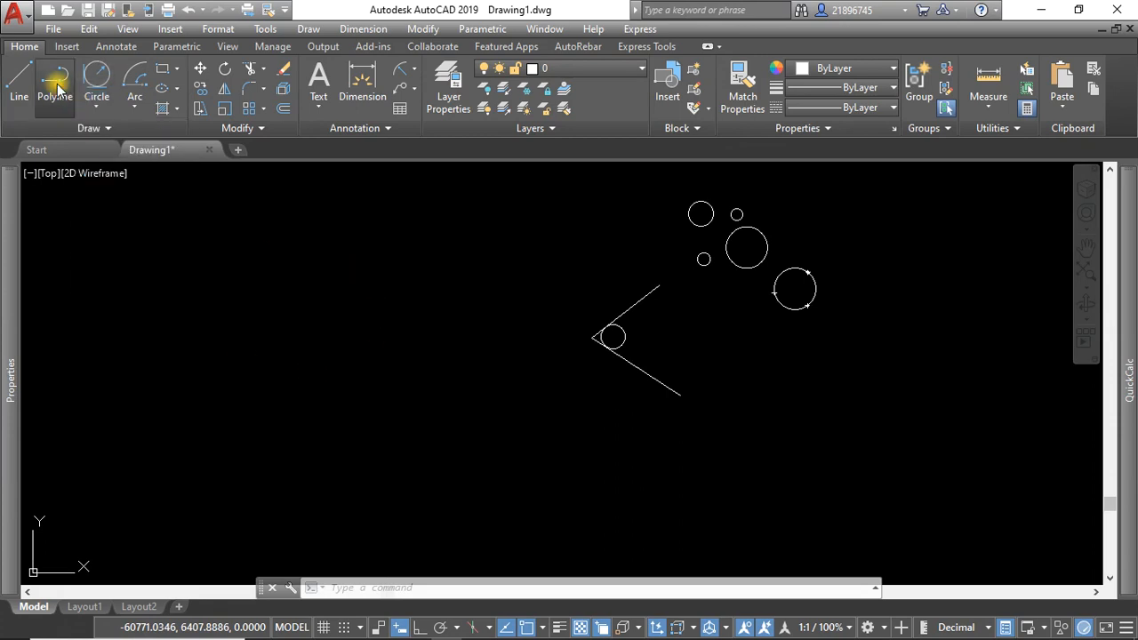
pyautogui.click(464, 302)
pyautogui.click(384, 408)
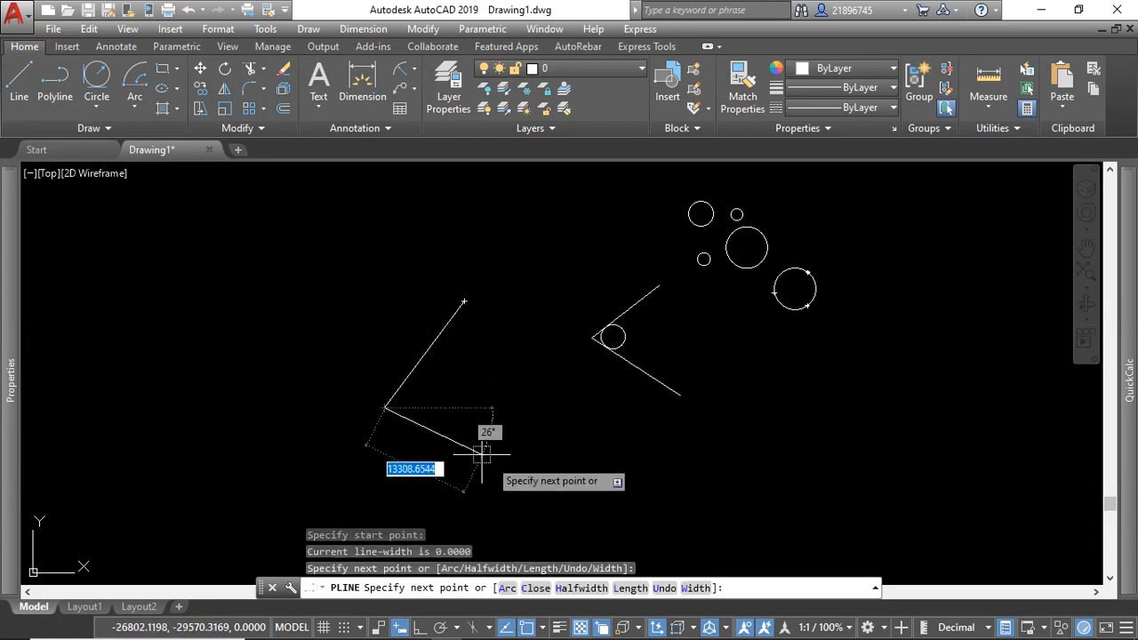
pyautogui.click(548, 456)
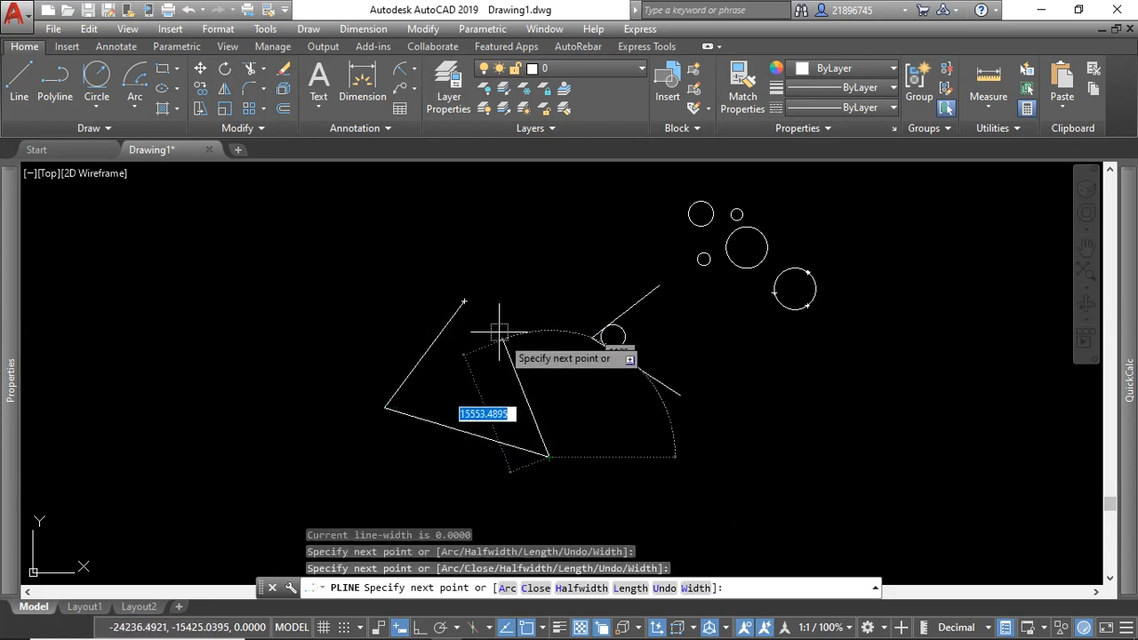
pyautogui.write('c')
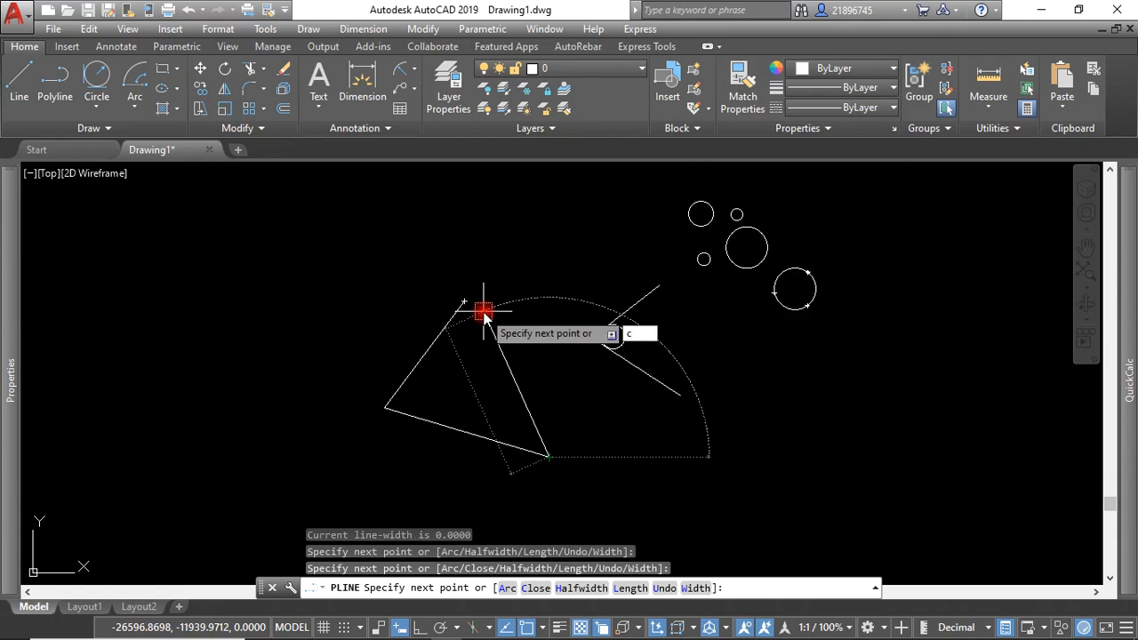
pyautogui.press('Return')
# Draw a Tan, Tan, Tan circle inside the triangle, tangent to all three of its sides.
pyautogui.scroll(2, 479, 431)
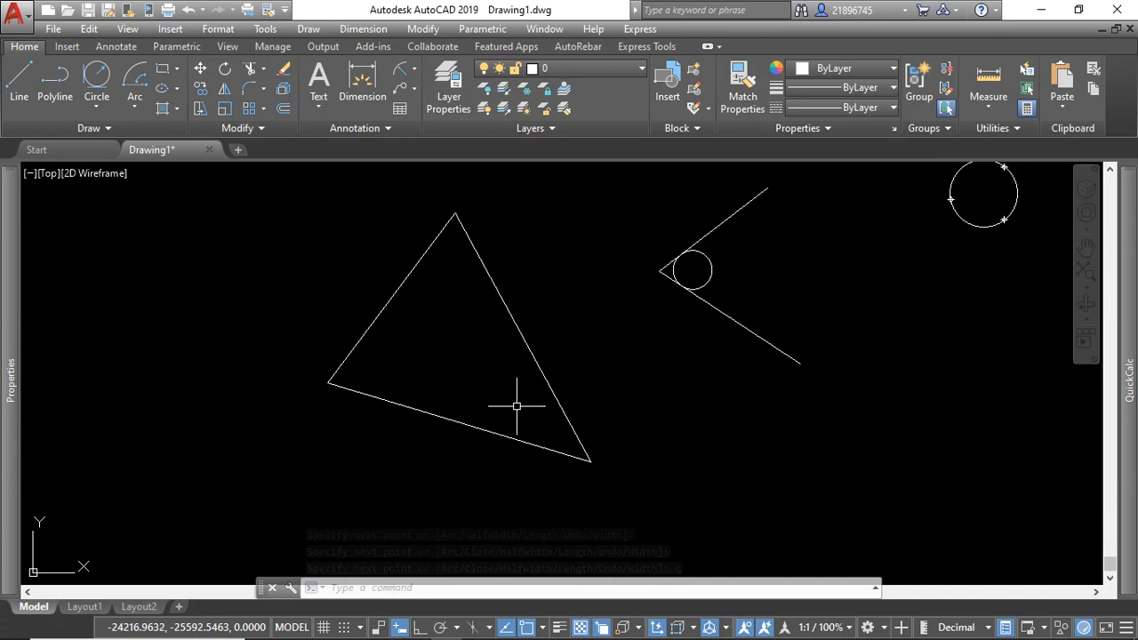
pyautogui.click(97, 105)
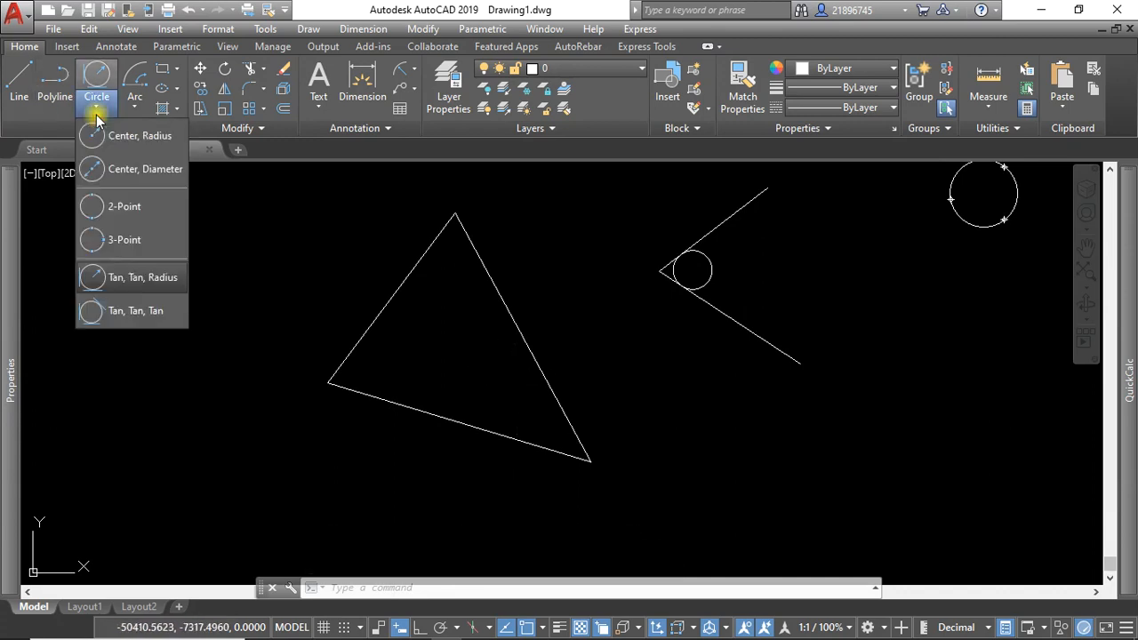
pyautogui.click(142, 311)
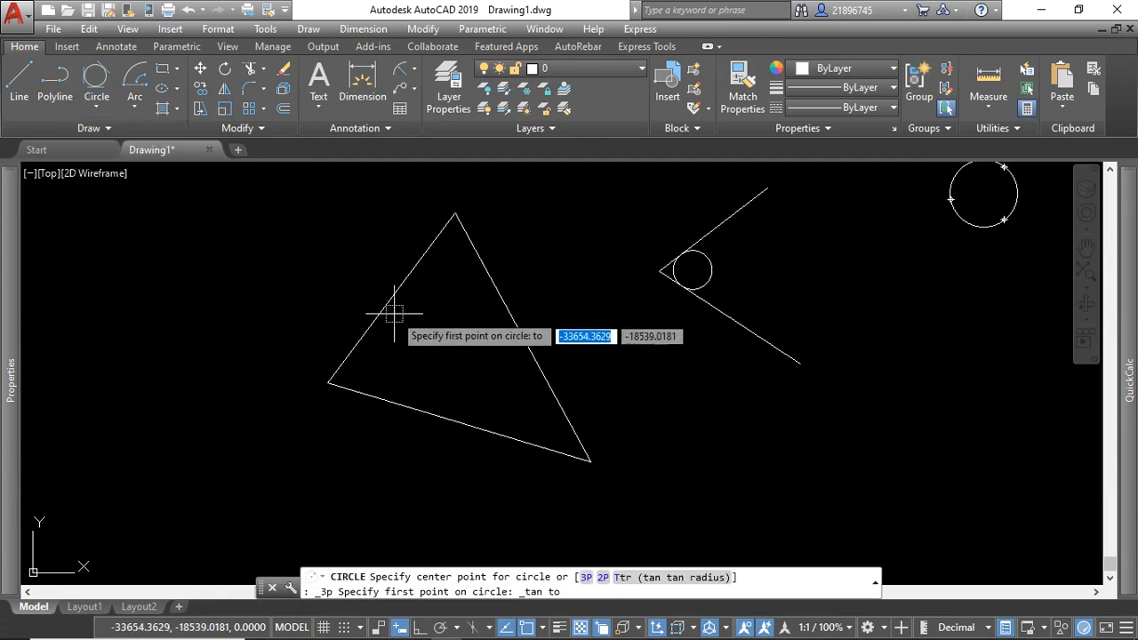
pyautogui.click(386, 310)
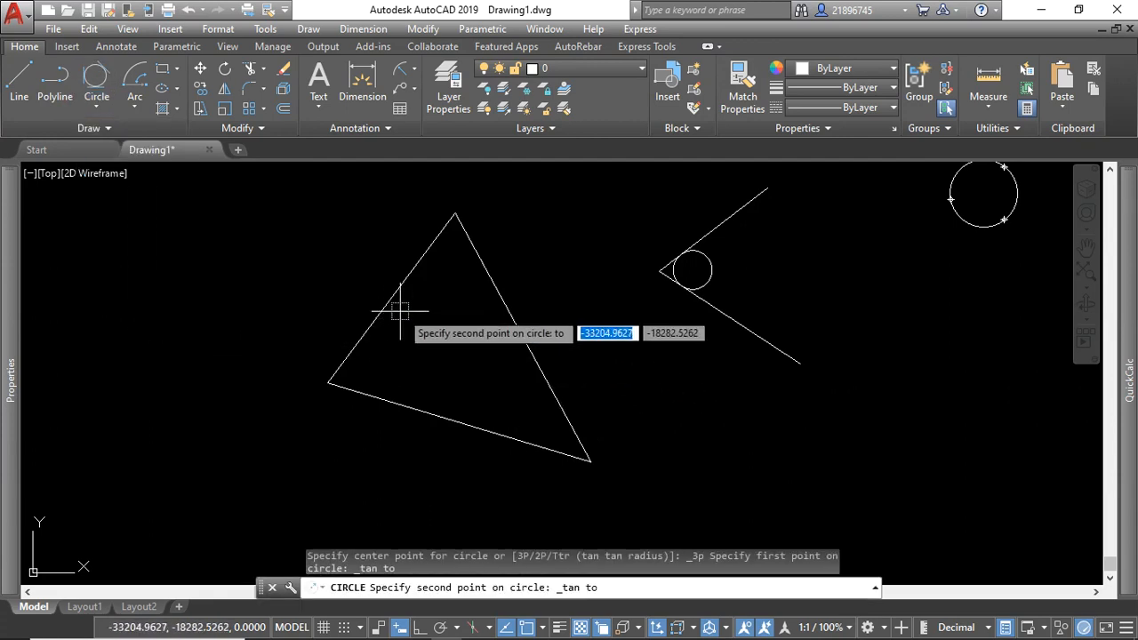
pyautogui.click(511, 325)
pyautogui.click(440, 415)
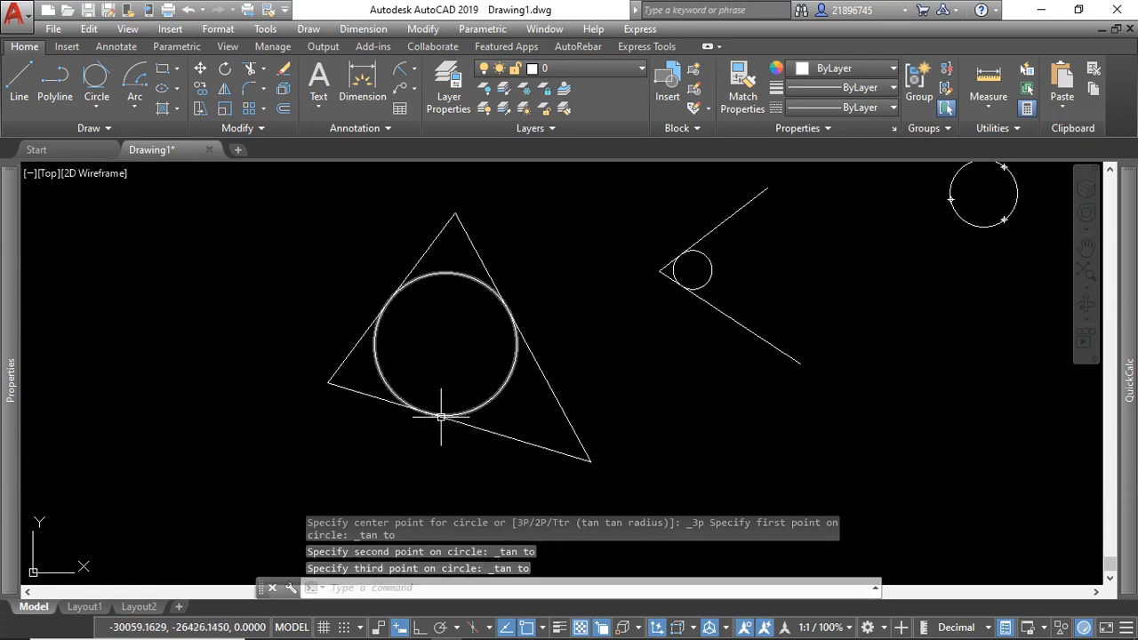
# Move the triangle together with its inscribed circle to just below the 3-Point circle drawn through the placed points.
pyautogui.scroll(-3, 553, 355)
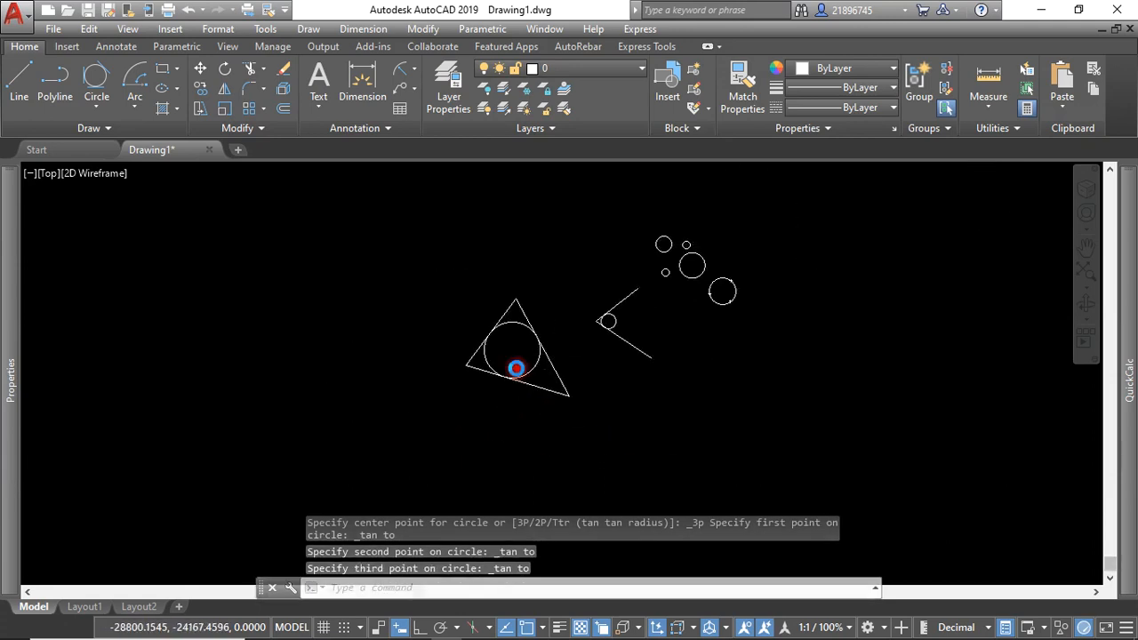
pyautogui.scroll(2, 516, 366)
pyautogui.click(747, 437)
pyautogui.click(492, 361)
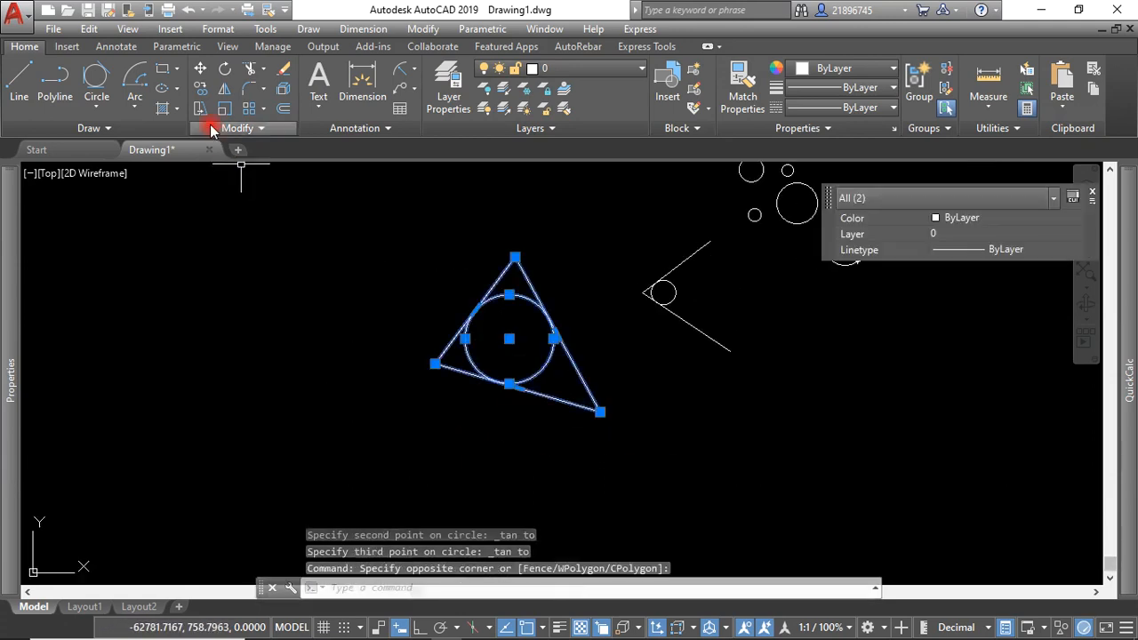
pyautogui.click(200, 69)
pyautogui.click(508, 335)
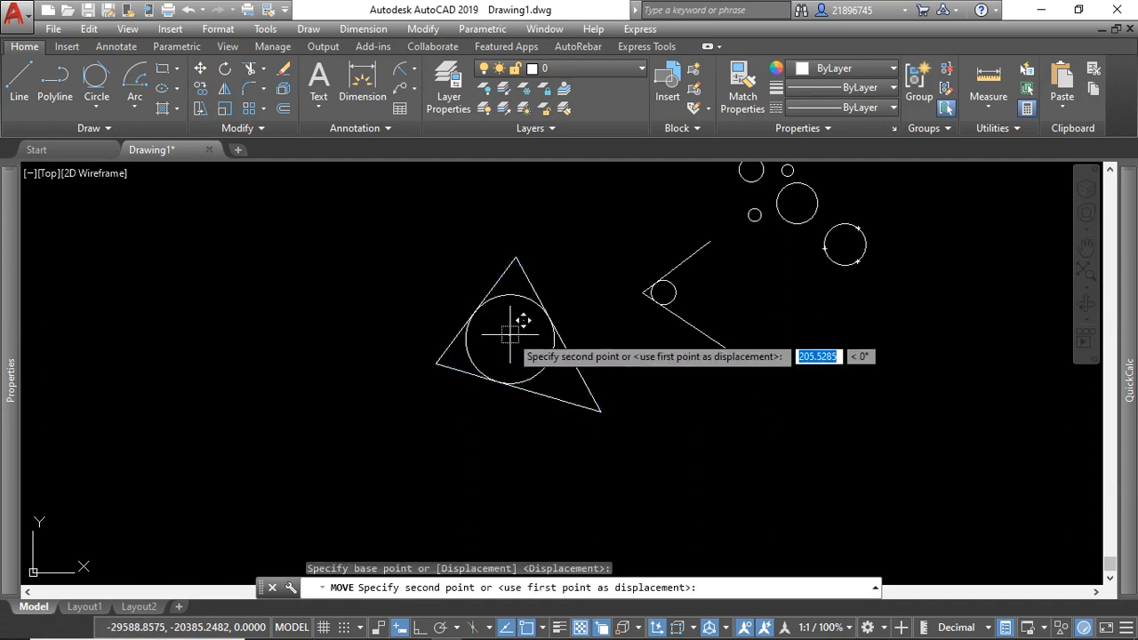
pyautogui.scroll(-4, 569, 402)
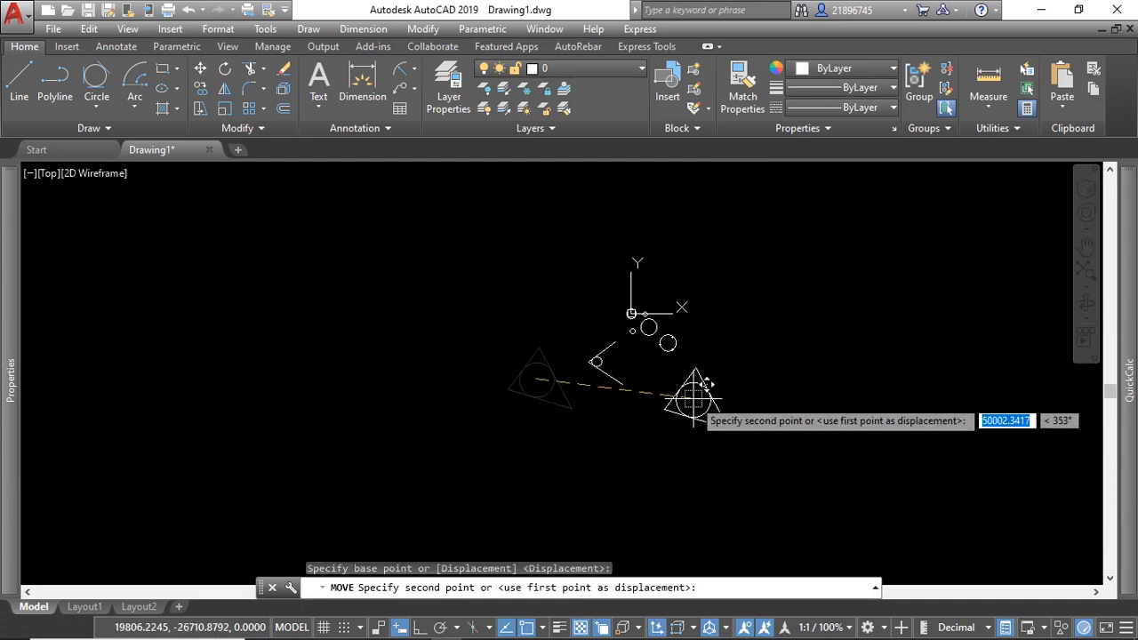
pyautogui.click(665, 388)
pyautogui.scroll(4, 689, 387)
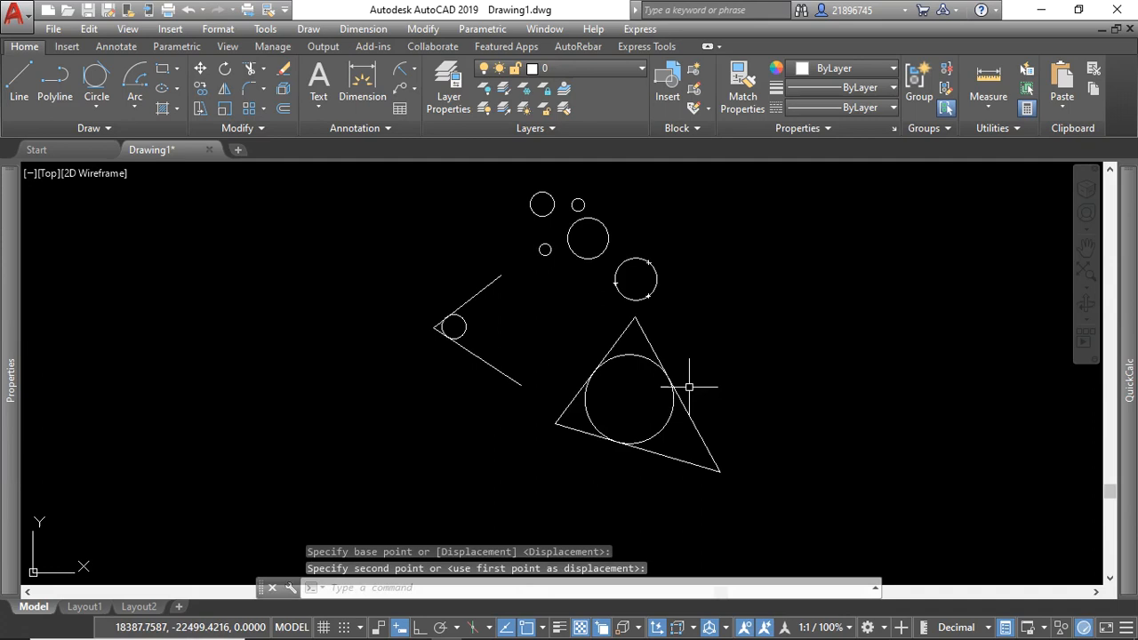
pyautogui.scroll(-2, 685, 387)
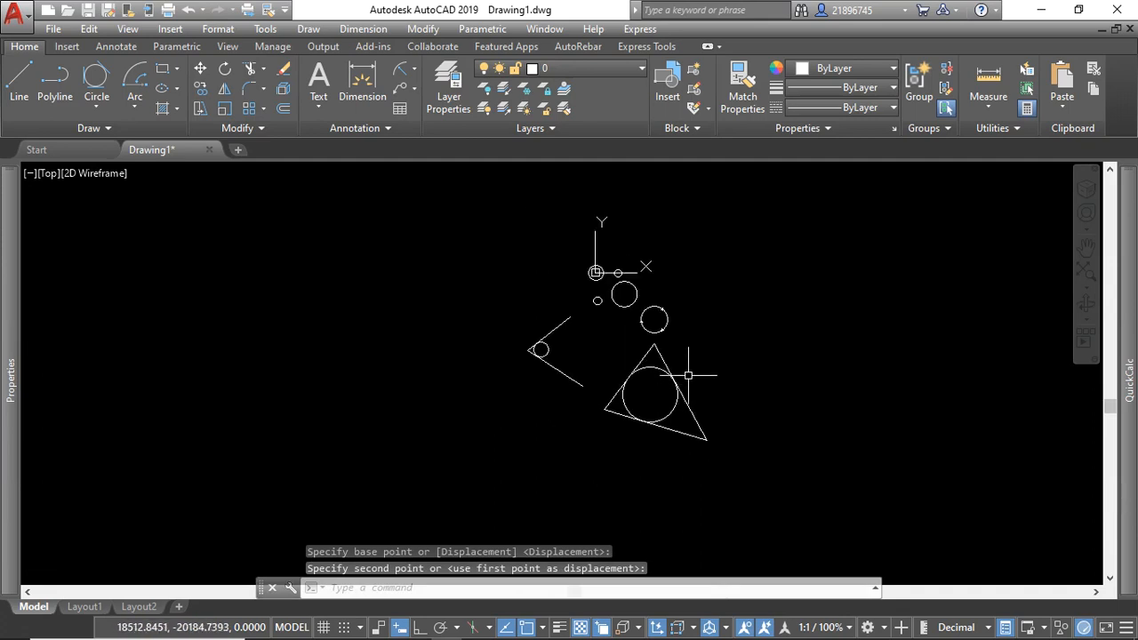
pyautogui.scroll(4, 688, 371)
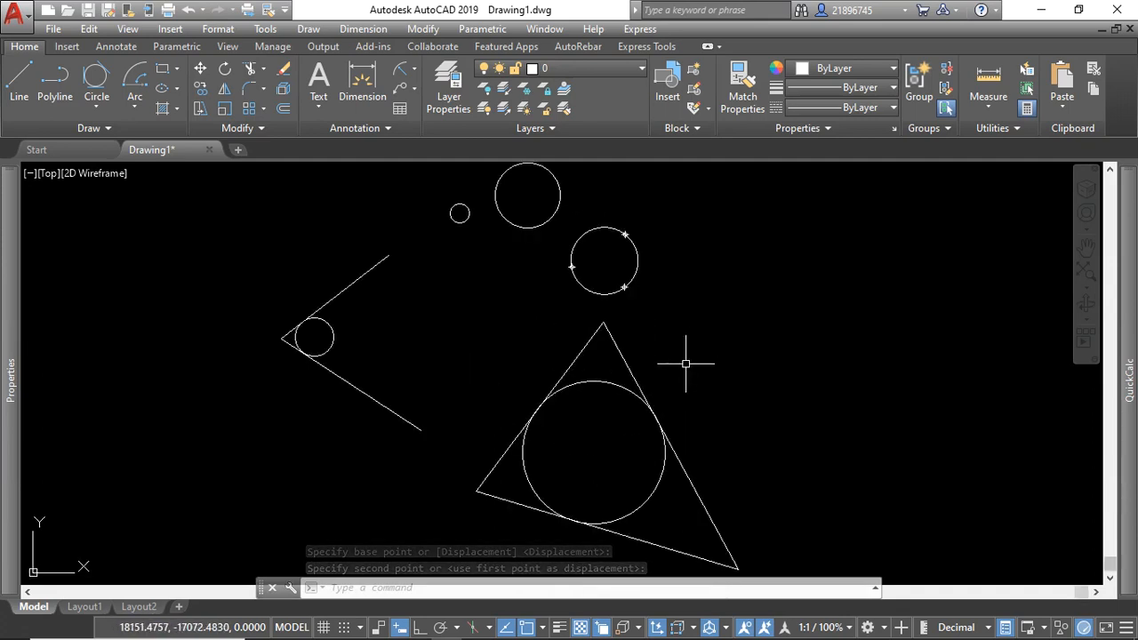
pyautogui.scroll(-4, 686, 364)
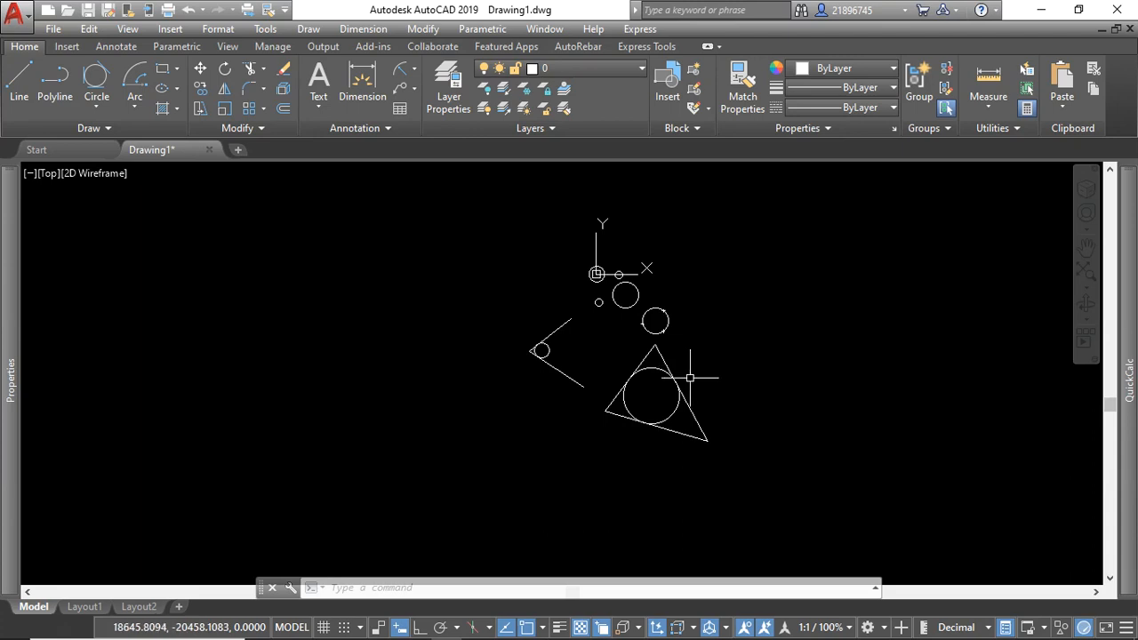
pyautogui.scroll(2, 716, 384)
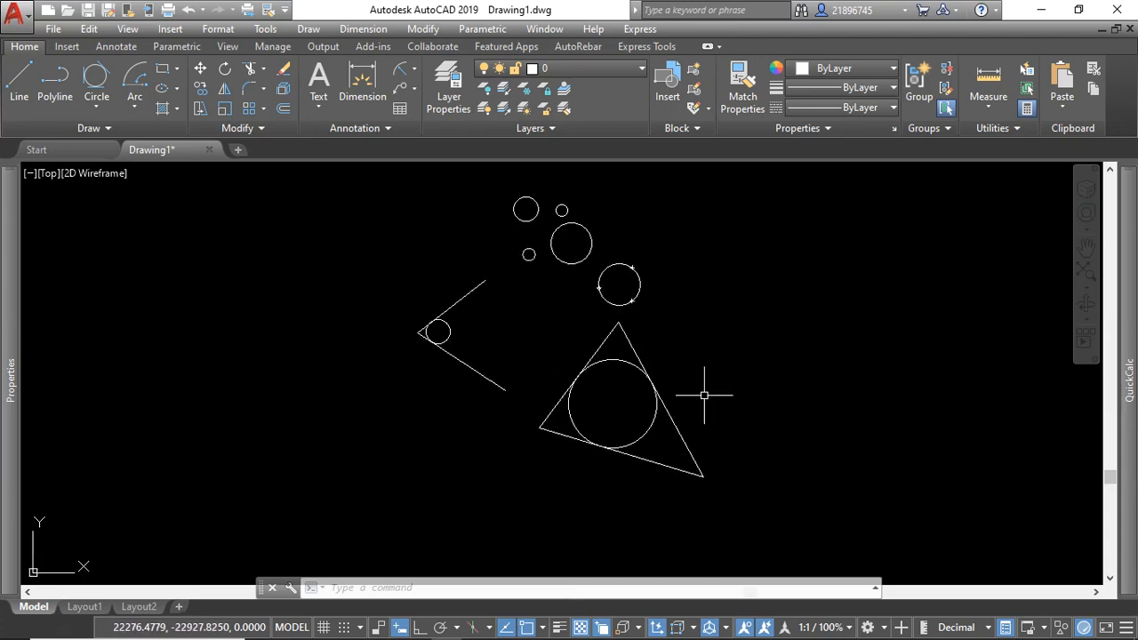
pyautogui.scroll(2, 728, 437)
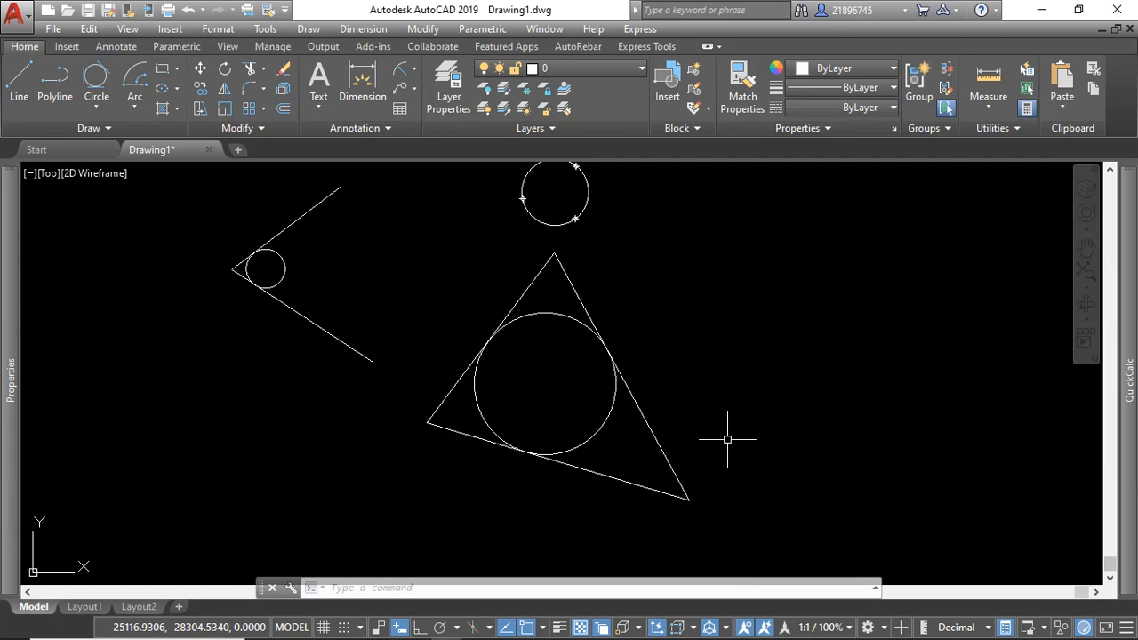
# Trim away the triangle's upper corner and the circle's upper arc, using the triangle and its inscribed circle as cutting edges.
pyautogui.click(697, 350)
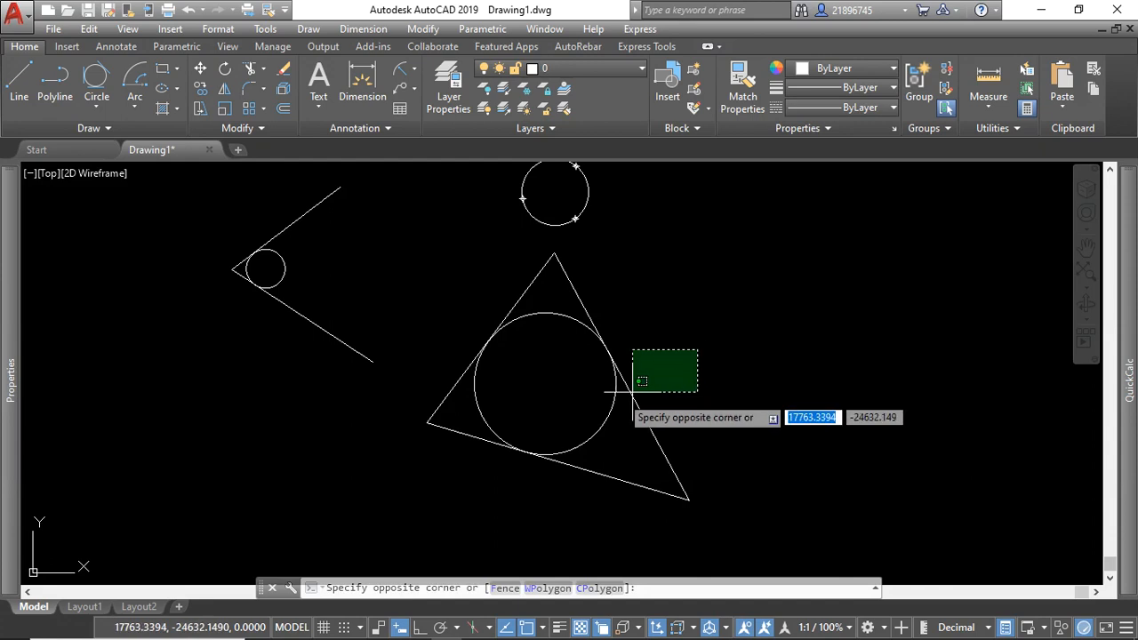
pyautogui.click(412, 474)
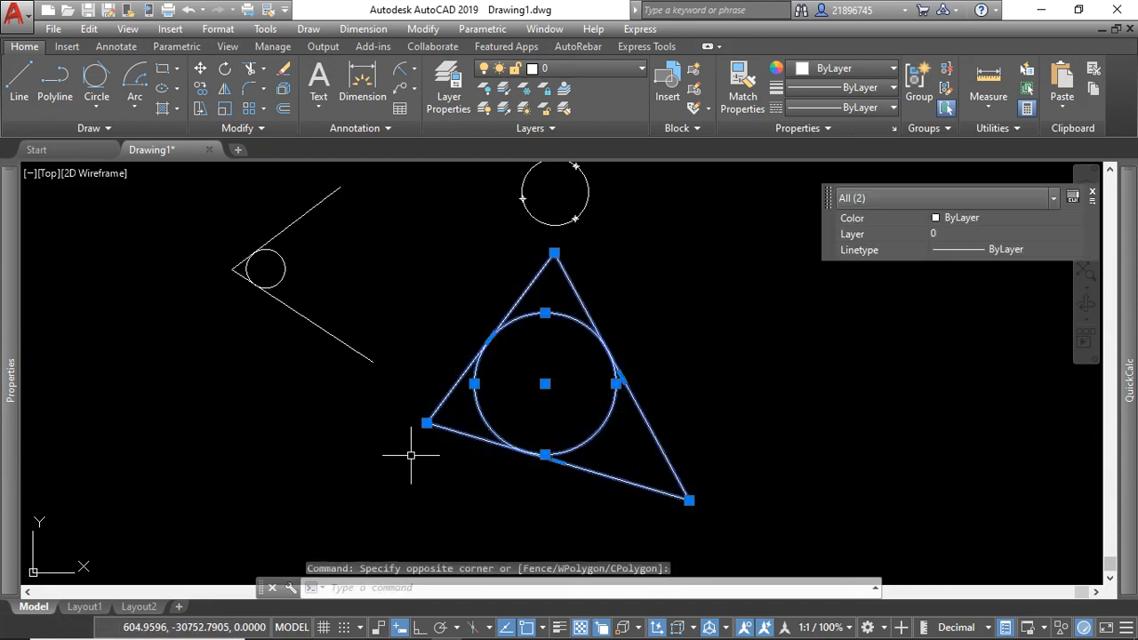
pyautogui.click(262, 71)
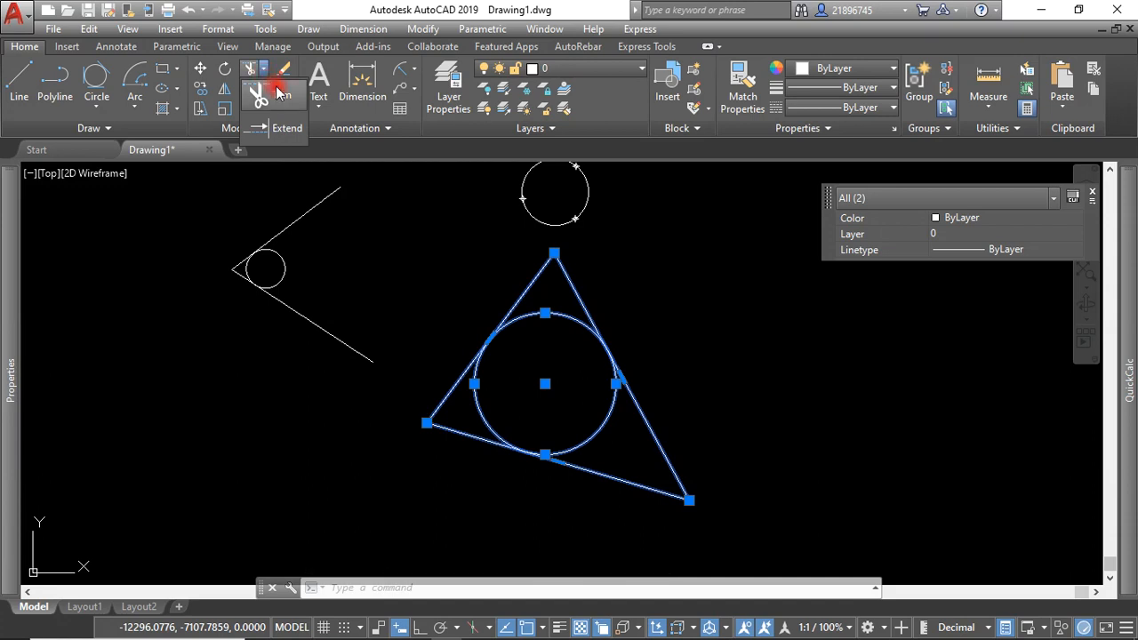
pyautogui.click(269, 95)
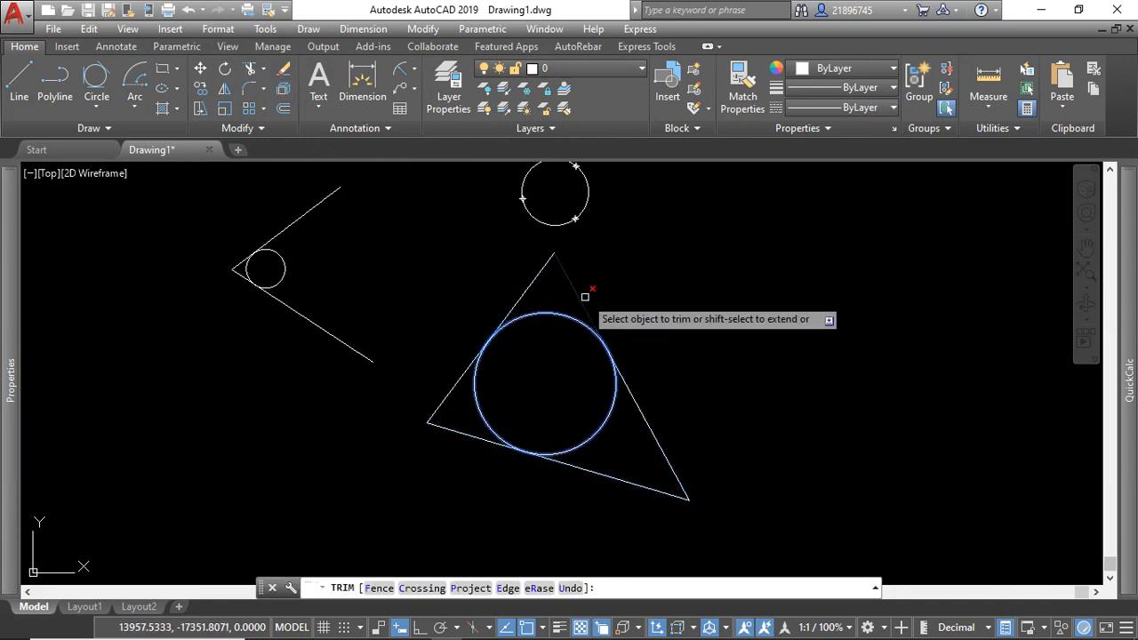
pyautogui.click(576, 294)
pyautogui.click(536, 281)
pyautogui.click(560, 313)
pyautogui.rightClick(703, 281)
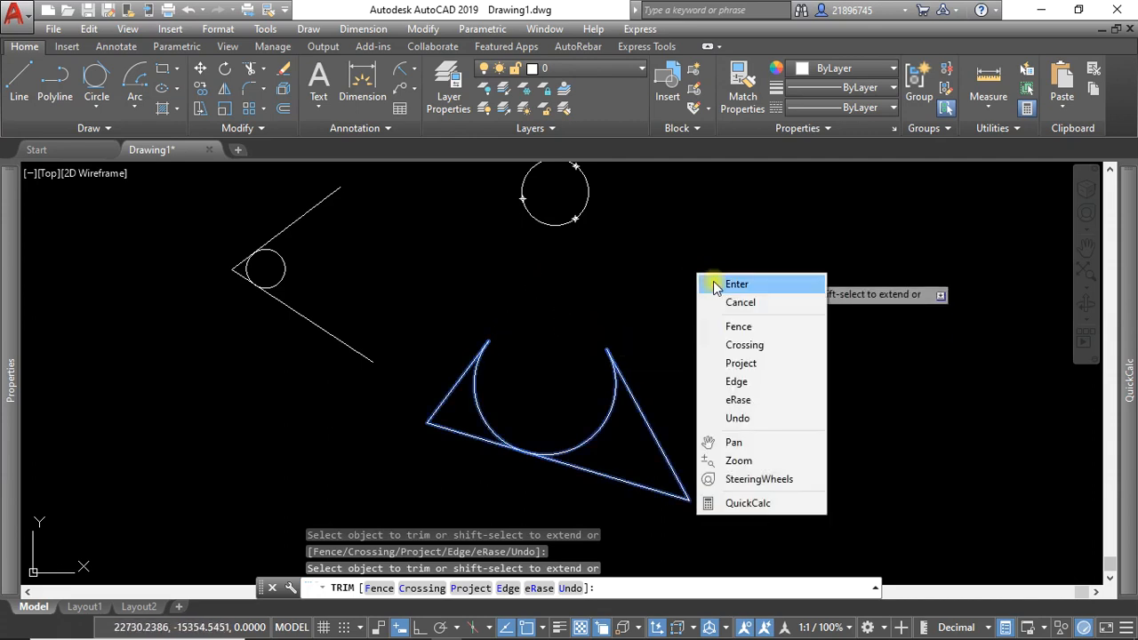
pyautogui.click(737, 284)
pyautogui.scroll(-2, 663, 326)
pyautogui.press('Escape')
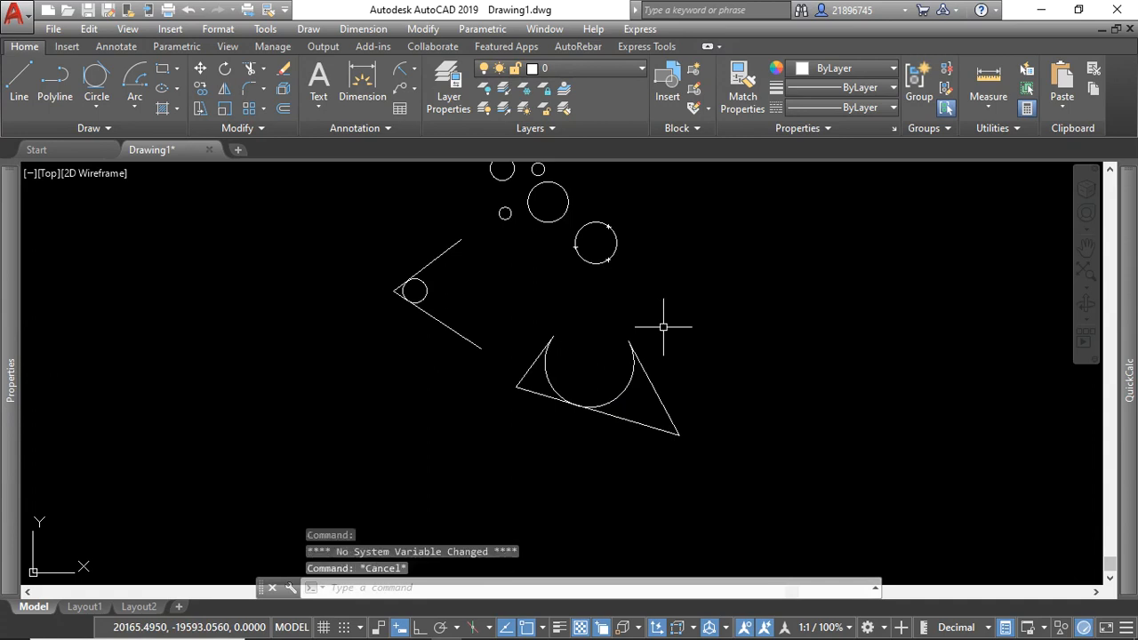
pyautogui.scroll(-3, 663, 326)
pyautogui.scroll(4, 656, 338)
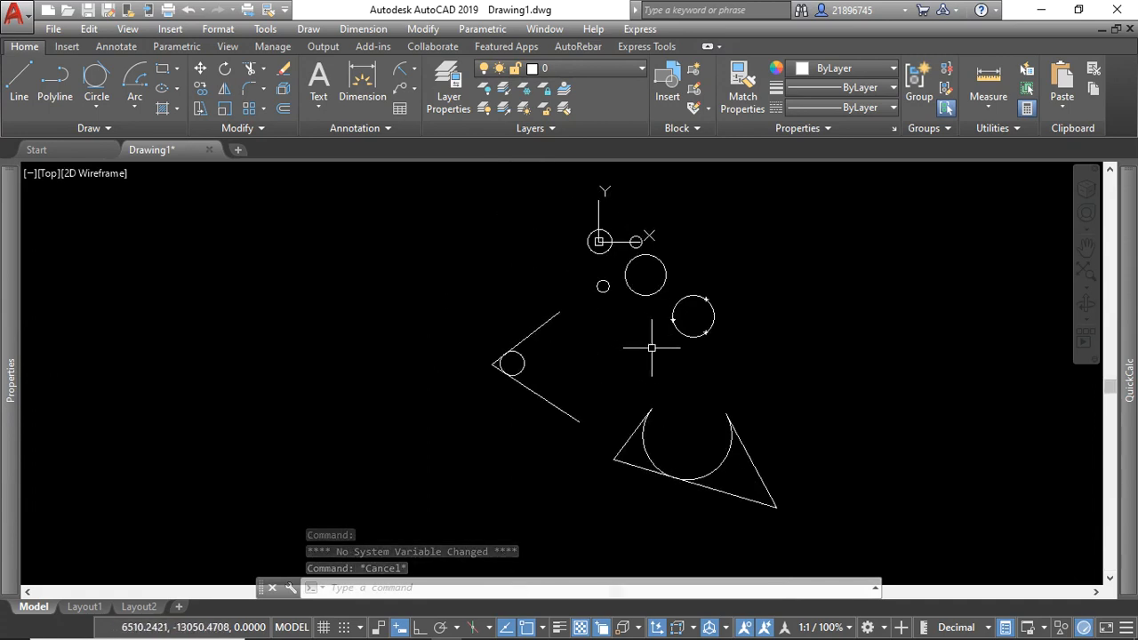
pyautogui.scroll(2, 679, 267)
pyautogui.scroll(-4, 526, 246)
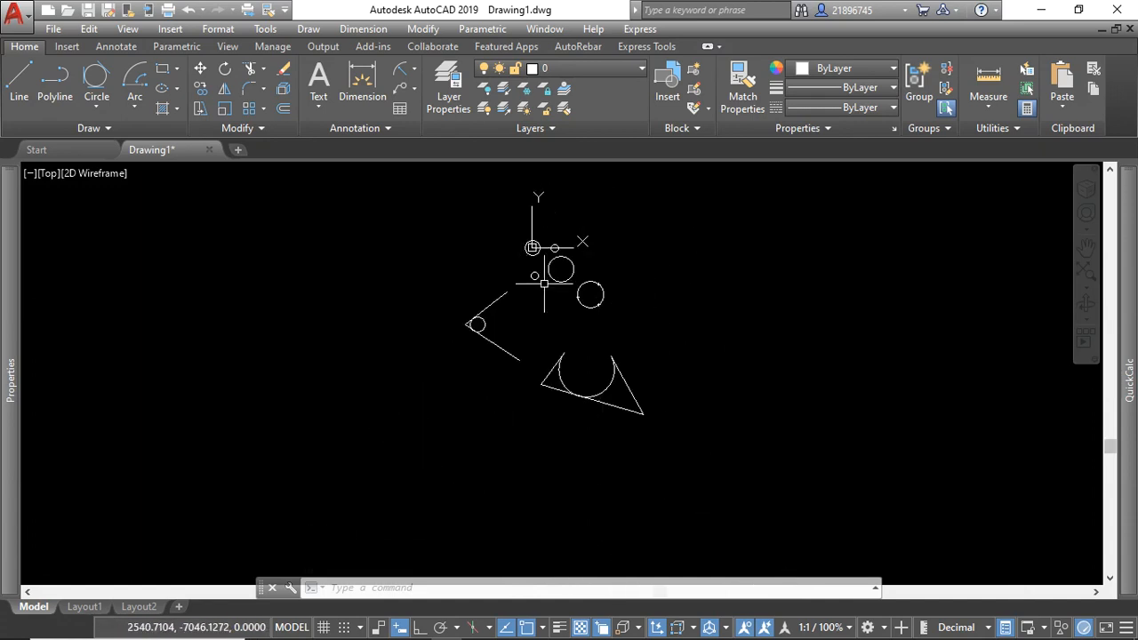
pyautogui.scroll(2, 553, 283)
pyautogui.click(617, 357)
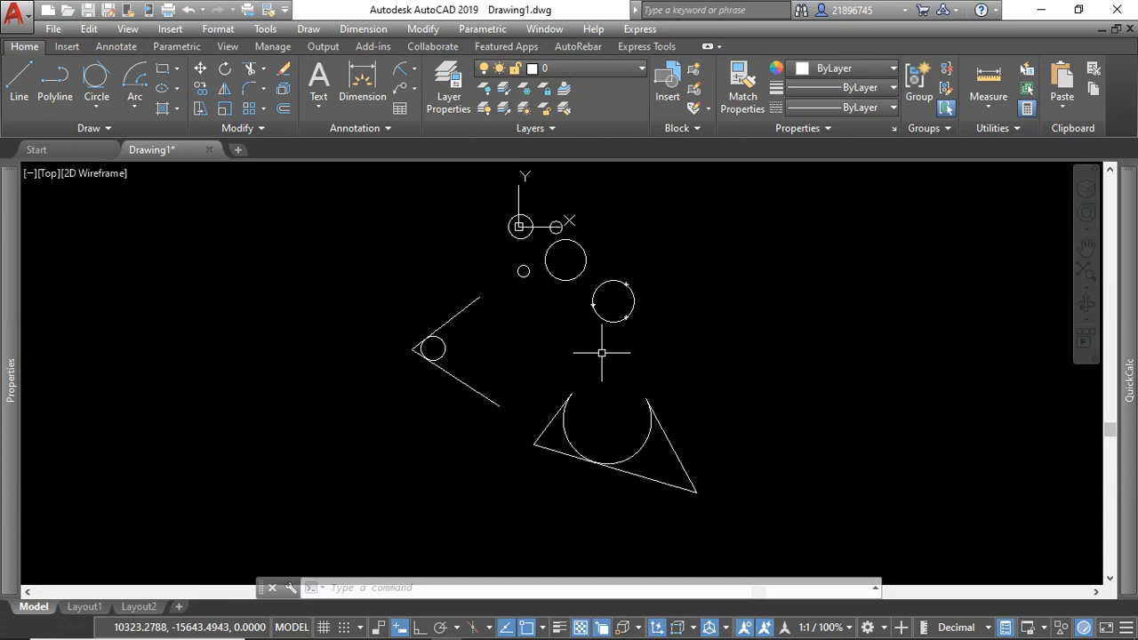
pyautogui.click(610, 354)
pyautogui.click(609, 352)
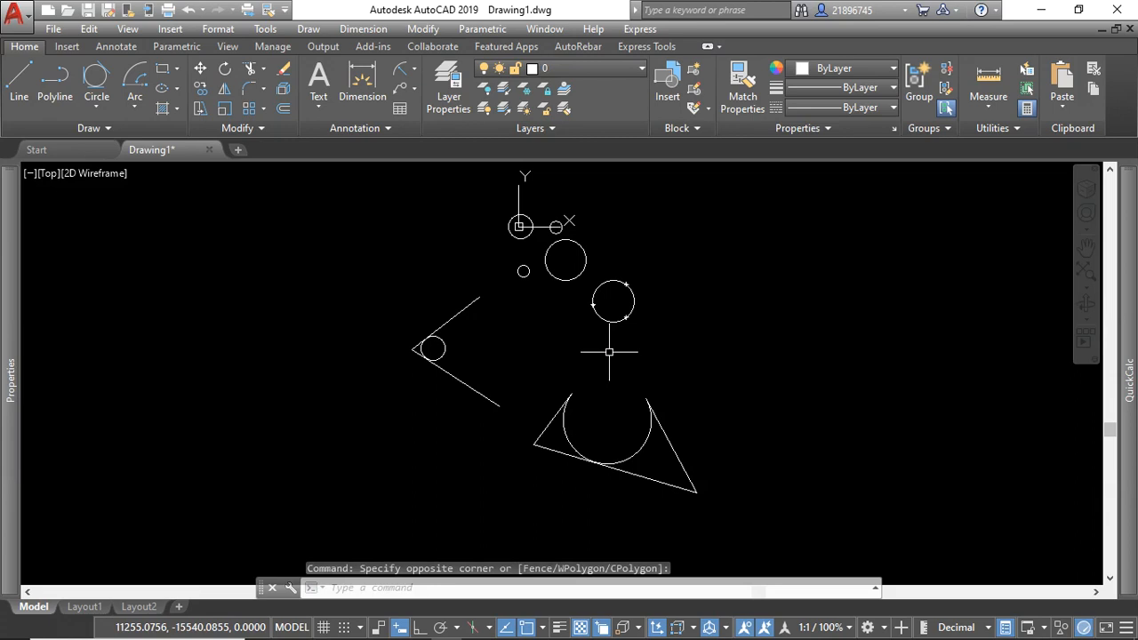